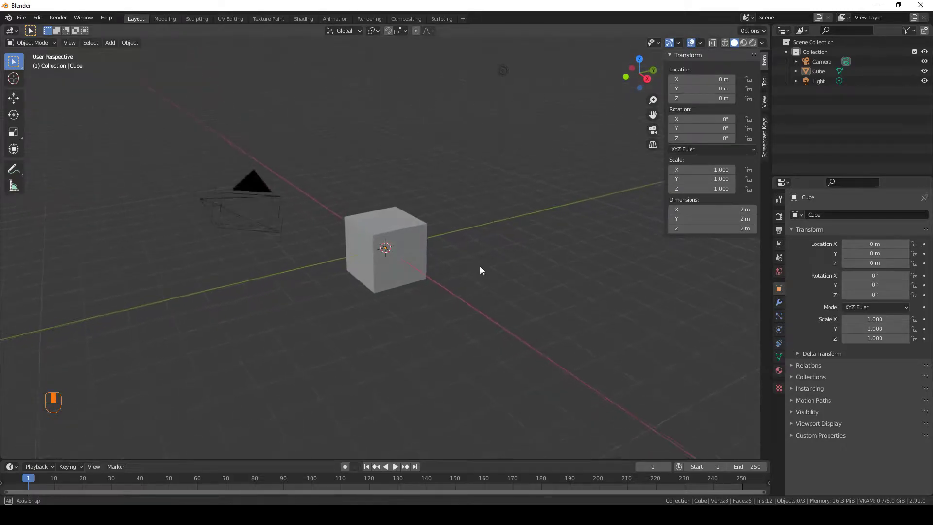
# Delete the camera and the light from the default scene, keeping only the cube
pyautogui.press('a')
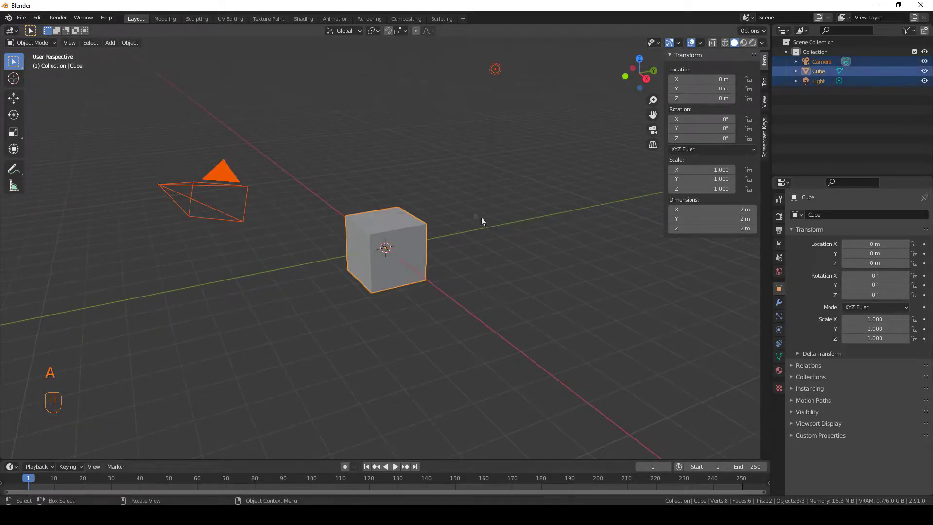
pyautogui.keyDown('shift'); pyautogui.click(422, 231); pyautogui.keyUp('shift')
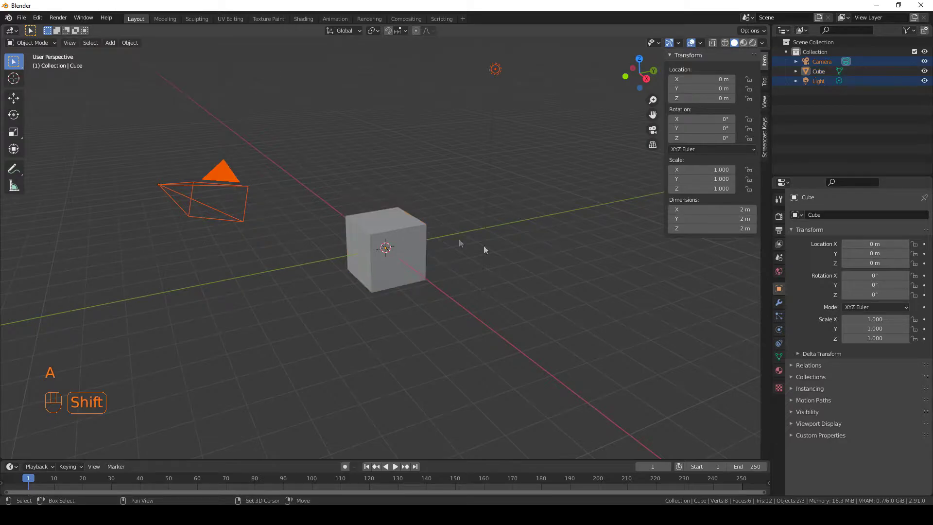
pyautogui.press('Delete')
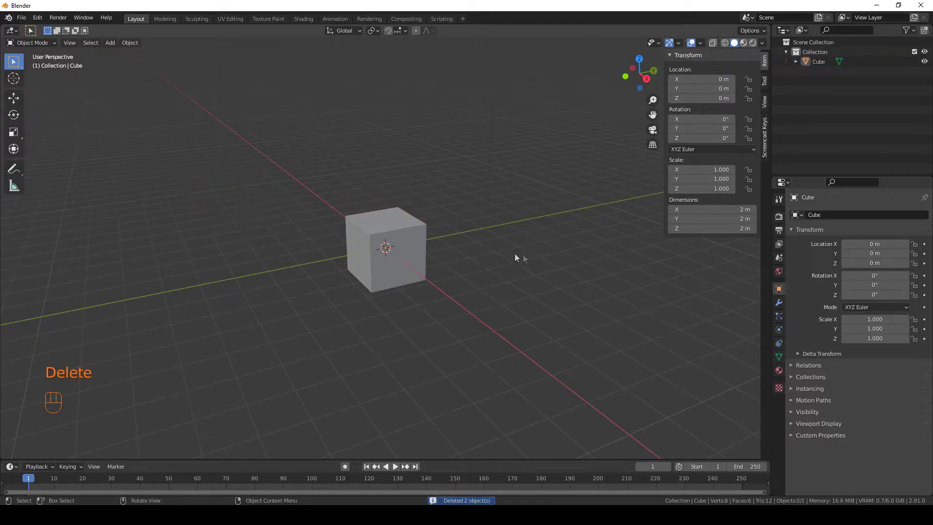
# Move the cube up along Z to about 2.53 m above the origin
pyautogui.click(420, 224)
pyautogui.moveTo(479, 244); pyautogui.dragTo(474, 293, button='middle')
pyautogui.press('g')
pyautogui.press('z')
pyautogui.click(462, 217)
# Narrow the cube to a scale of about 0.665 in X and Y with the Z axis locked
pyautogui.moveTo(462, 217); pyautogui.dragTo(430, 241, button='middle')
pyautogui.press('s')
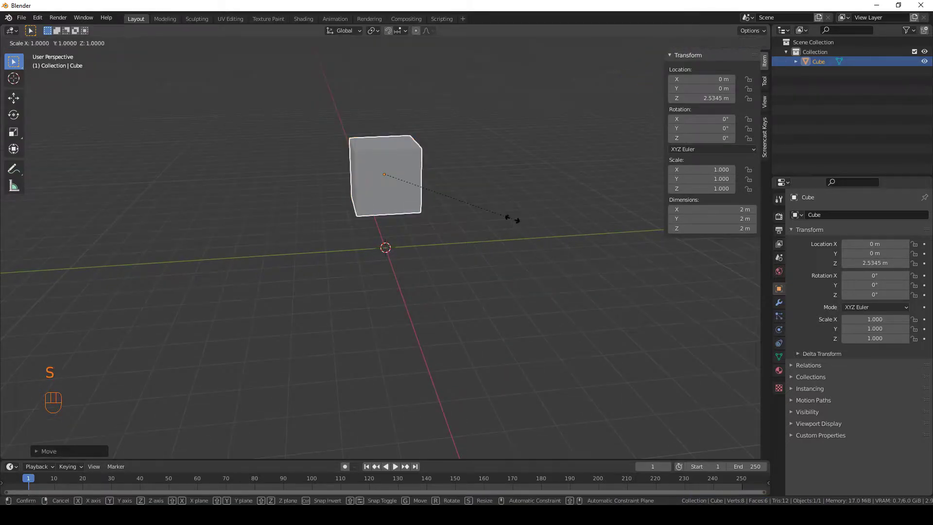
pyautogui.hotkey('shift', 'z')
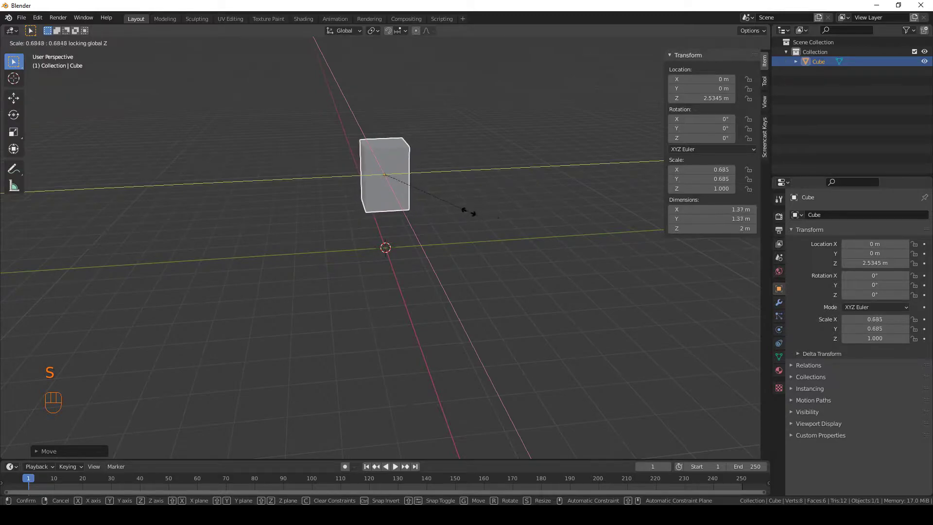
pyautogui.click(464, 216)
pyautogui.moveTo(464, 215); pyautogui.dragTo(414, 211, button='middle')
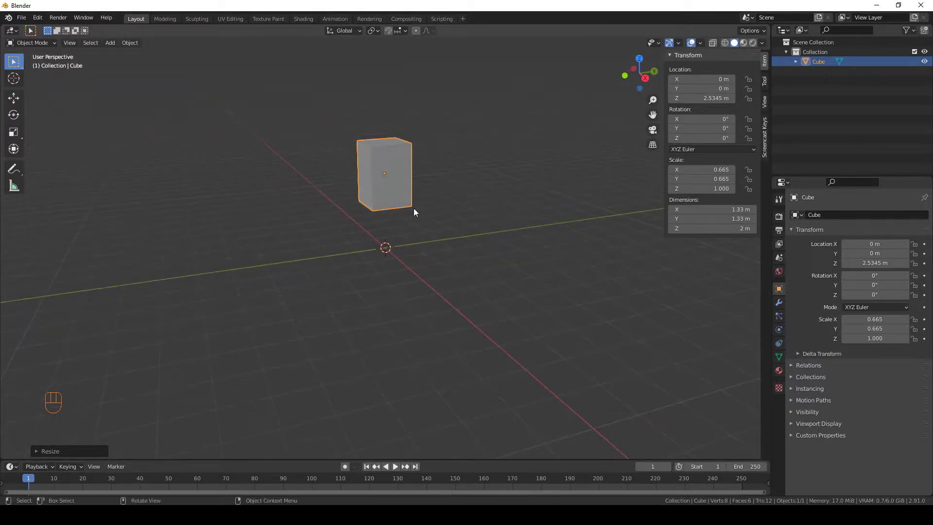
# Add a Subdivision Surface modifier to the narrowed cube
pyautogui.scroll(2, 455, 221)
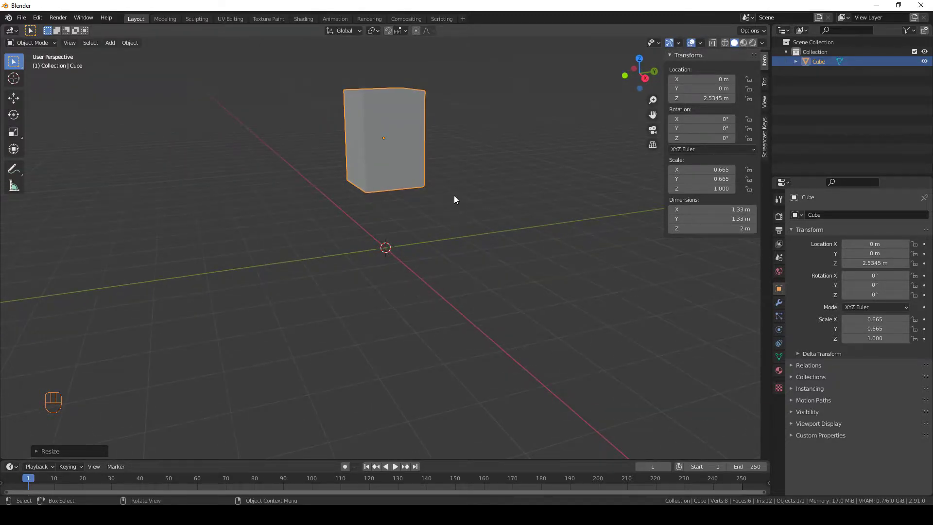
pyautogui.click(779, 302)
pyautogui.click(841, 216)
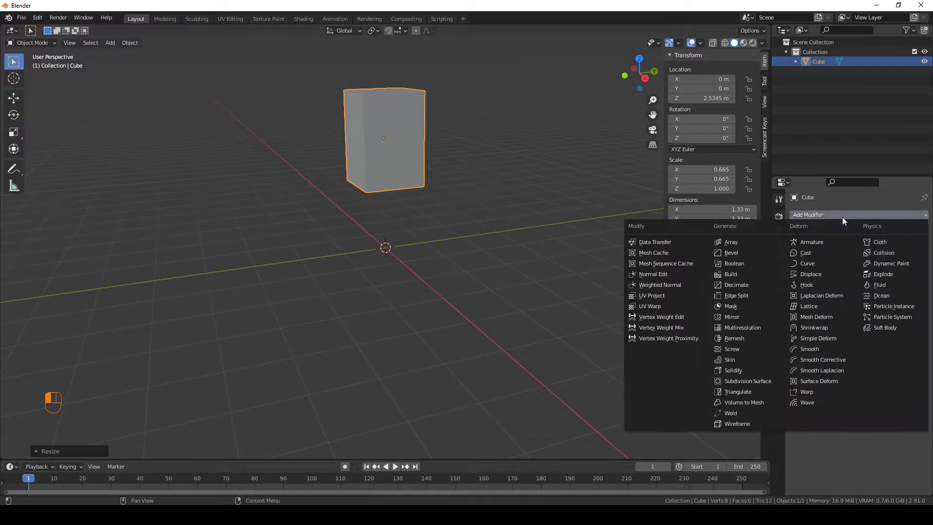
pyautogui.click(765, 384)
# Widen the subdivided shape to a scale of about 0.923 along Y and 0.823 along X
pyautogui.moveTo(493, 171); pyautogui.dragTo(433, 173, button='middle')
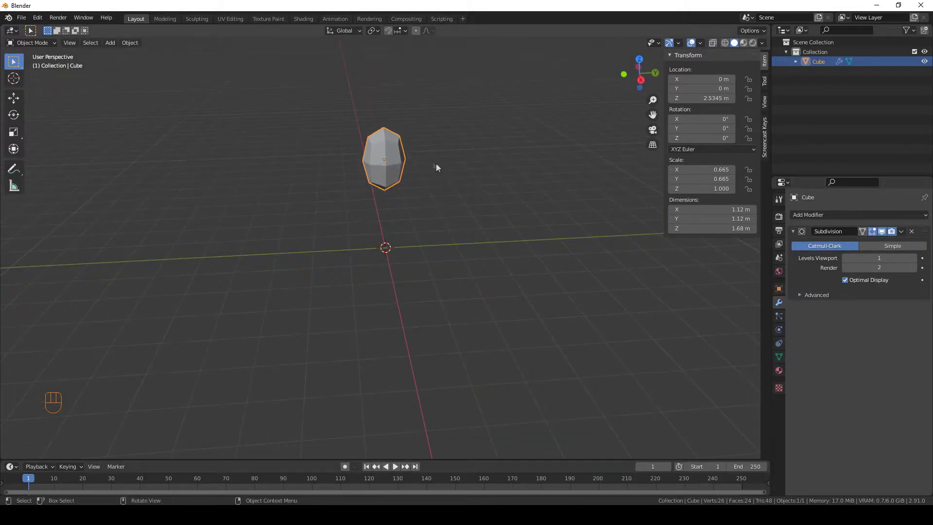
pyautogui.press('s')
pyautogui.moveTo(450, 194)
pyautogui.mouseDown(button='middle')
pyautogui.moveTo(462, 195)
pyautogui.moveTo(389, 186)
pyautogui.mouseUp(button='middle')
pyautogui.click(482, 194)
pyautogui.press('s')
pyautogui.middleClick(488, 186)
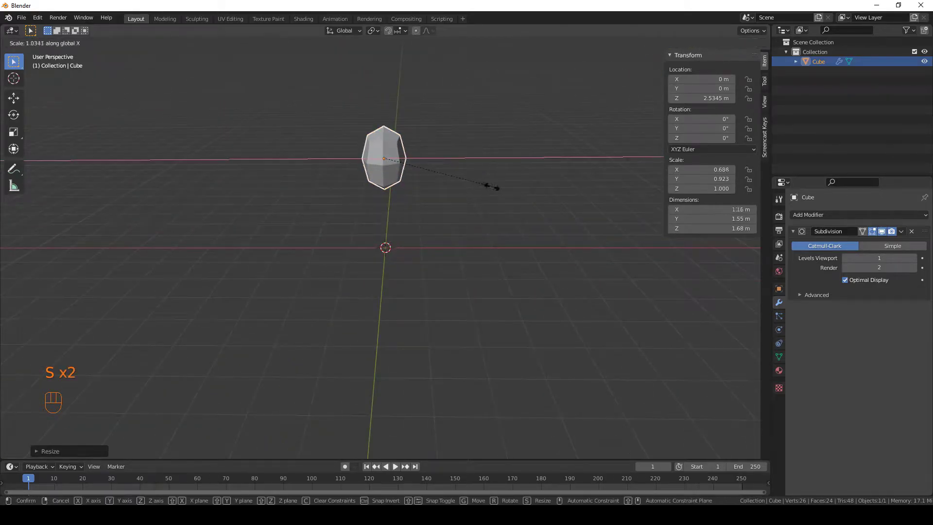
pyautogui.click(515, 188)
# Stretch the subdivided shape along Z to a scale of about 1.247
pyautogui.moveTo(515, 189); pyautogui.dragTo(414, 166, button='middle')
pyautogui.press('s')
pyautogui.click(483, 188)
pyautogui.press('s')
pyautogui.click(470, 176)
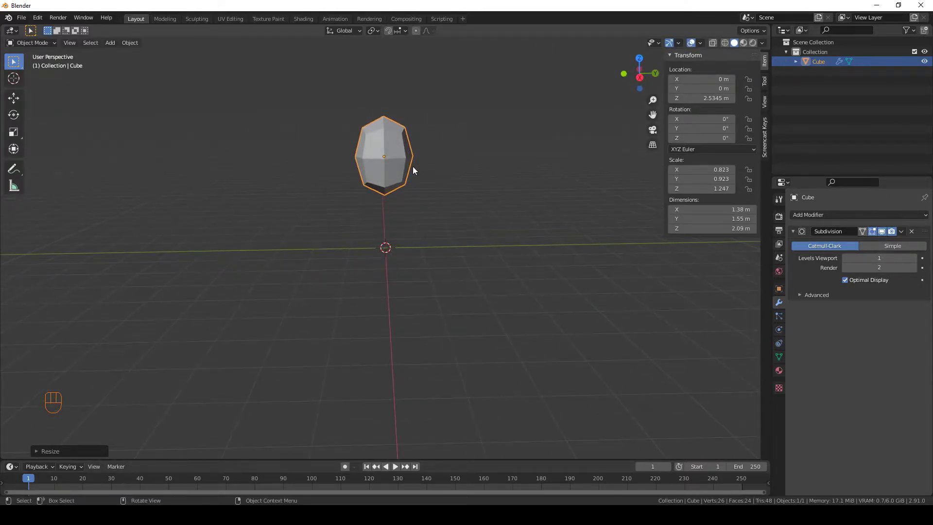
# Add a horizontal loop cut around the cage and slide it down to about -0.65 m local Z
pyautogui.press('Tab')
pyautogui.moveTo(356, 161); pyautogui.dragTo(386, 155, button='middle')
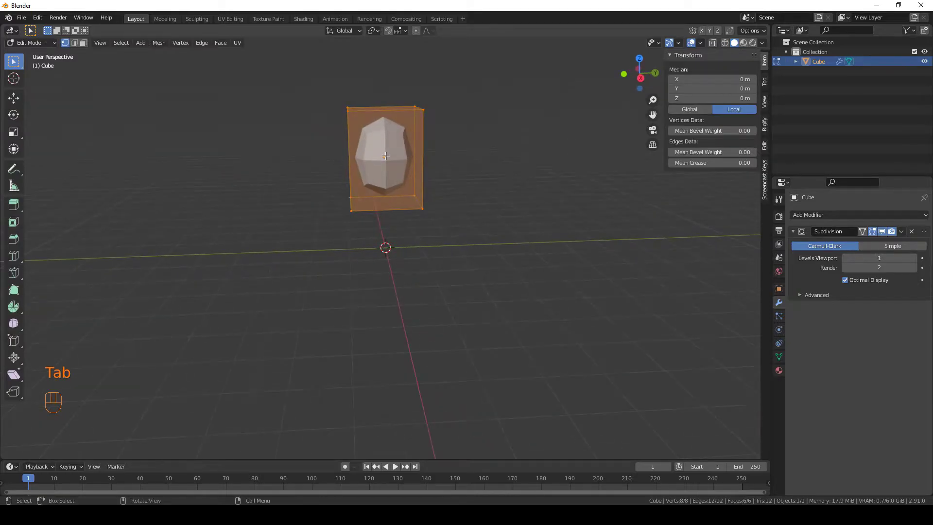
pyautogui.hotkey('ctrl', 'r')
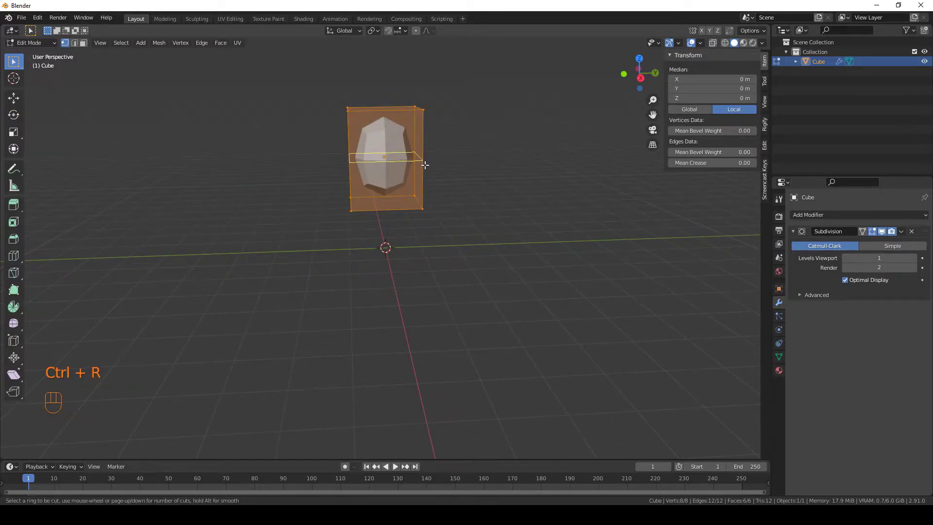
pyautogui.click(425, 165)
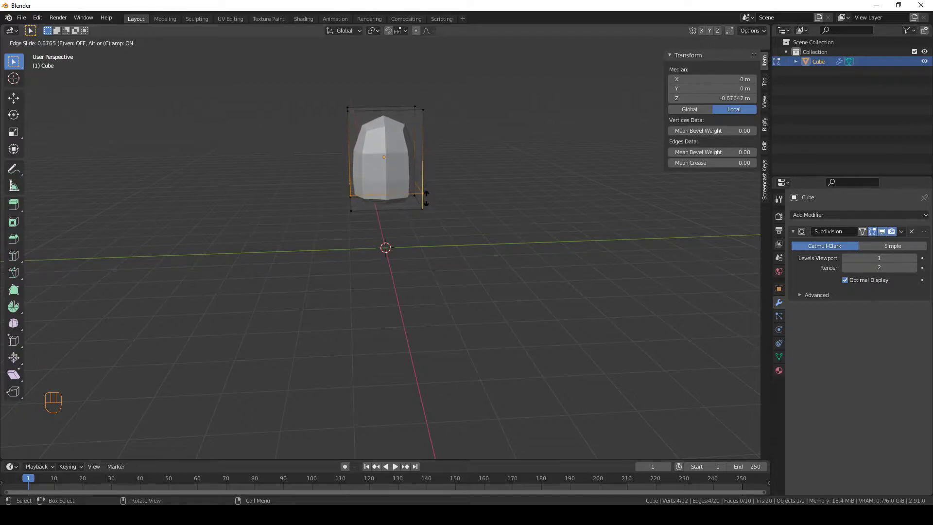
pyautogui.click(426, 195)
# Move the two upper vertices on the +X side inward and down to about X 0.52 m, Z 0.87 m in local coordinates
pyautogui.moveTo(425, 195)
pyautogui.mouseDown(button='middle')
pyautogui.moveTo(407, 185)
pyautogui.moveTo(424, 185)
pyautogui.mouseUp(button='middle')
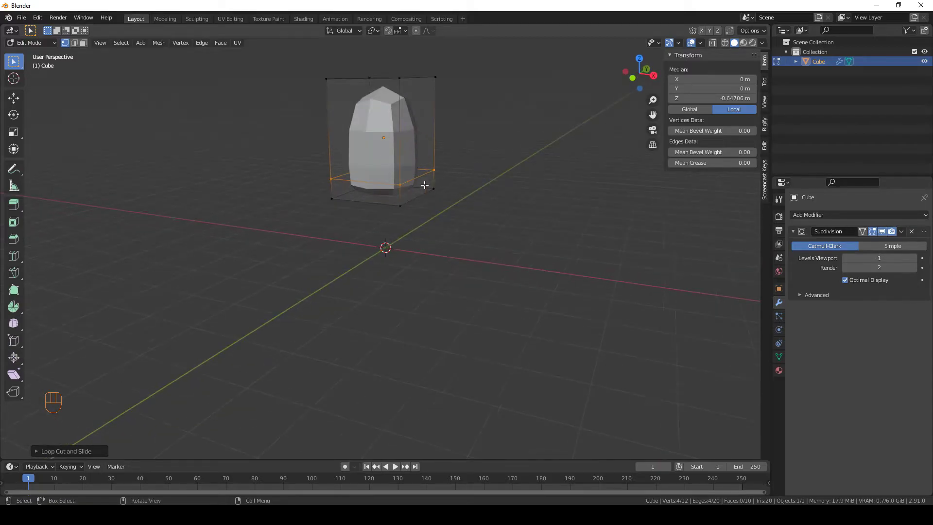
pyautogui.click(404, 79)
pyautogui.moveTo(406, 80); pyautogui.dragTo(409, 95, button='middle')
pyautogui.keyDown('shift'); pyautogui.click(441, 78); pyautogui.keyUp('shift')
pyautogui.moveTo(405, 149); pyautogui.dragTo(436, 144, button='middle')
pyautogui.press('KP_1')
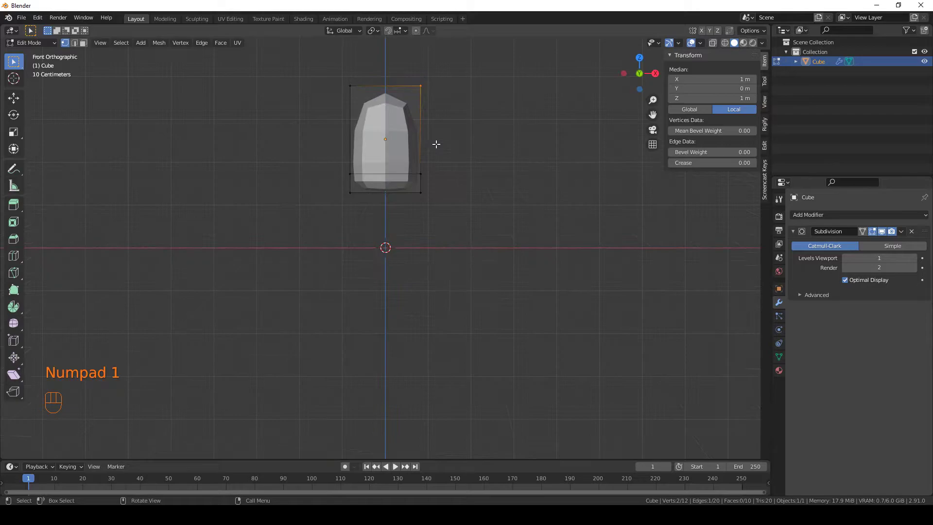
pyautogui.press('g')
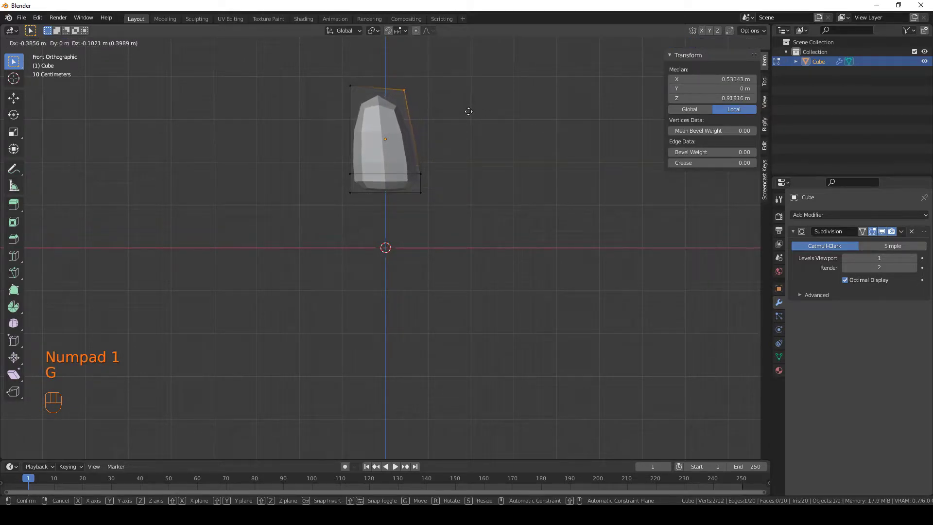
pyautogui.click(468, 111)
pyautogui.moveTo(469, 111); pyautogui.dragTo(414, 204, button='middle')
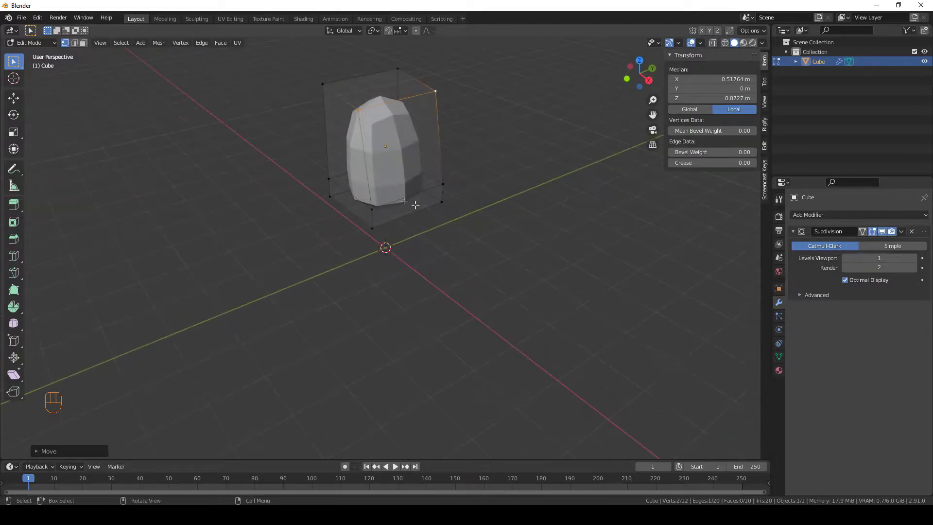
# Return to Object Mode and apply the Subdivision modifier to the body
pyautogui.scroll(3, 415, 204)
pyautogui.moveTo(479, 232); pyautogui.dragTo(441, 229, button='middle')
pyautogui.scroll(-3, 440, 229)
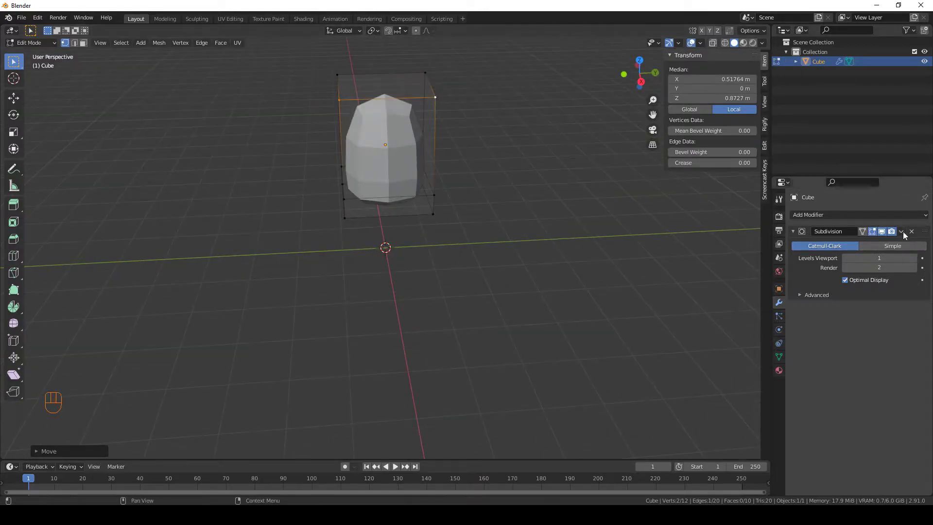
pyautogui.click(901, 232)
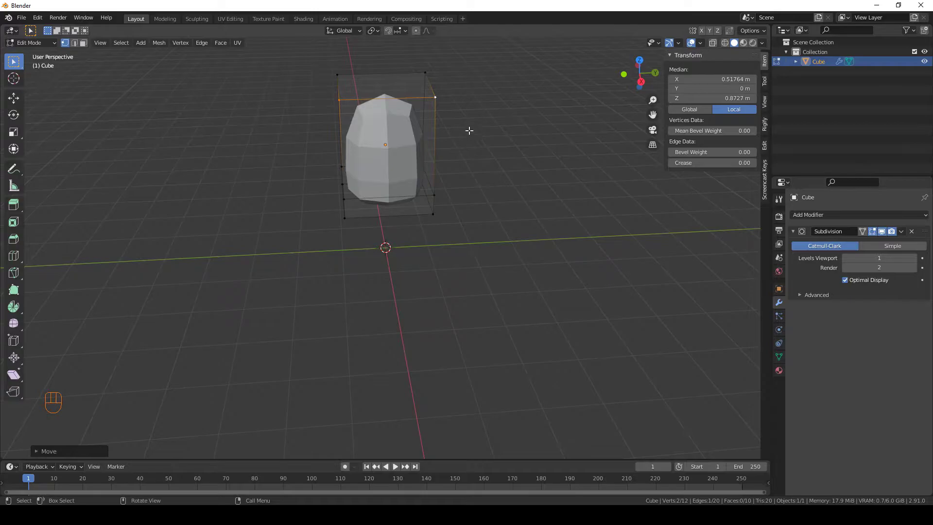
pyautogui.press('Tab')
pyautogui.click(901, 232)
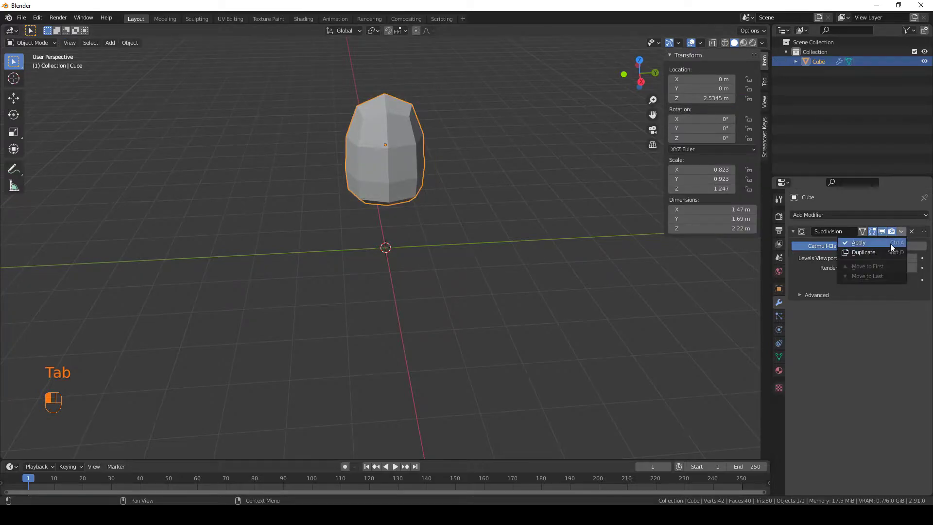
pyautogui.click(891, 243)
# On the body's underside, move the -Y centre-line vertex along Y to about -0.19 m local
pyautogui.moveTo(438, 193); pyautogui.dragTo(440, 138, button='middle')
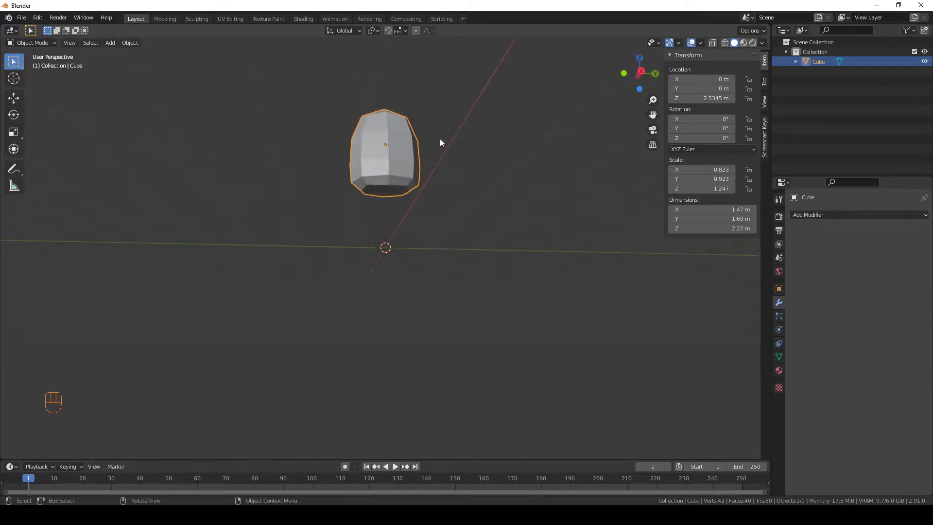
pyautogui.press('ctrl+KP_7')
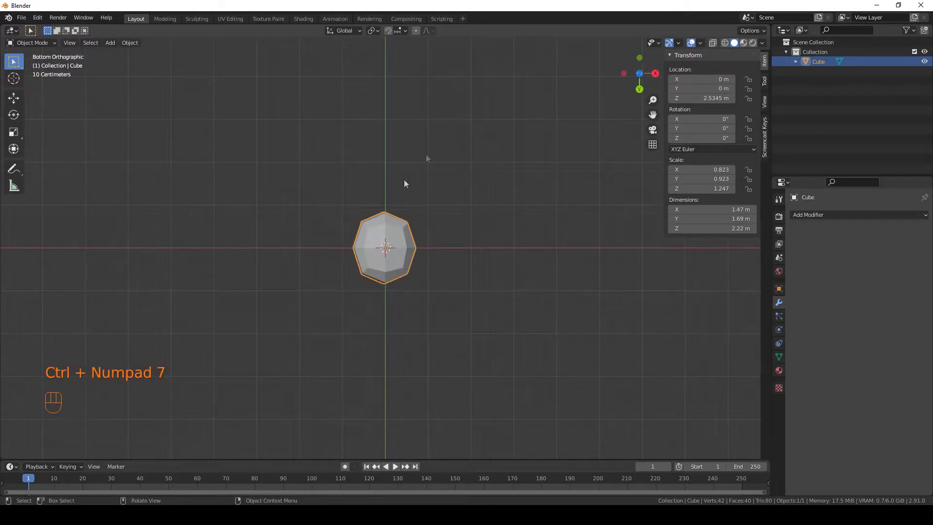
pyautogui.moveTo(404, 180); pyautogui.dragTo(434, 232, button='middle')
pyautogui.press('ctrl+KP_7')
pyautogui.press('Tab')
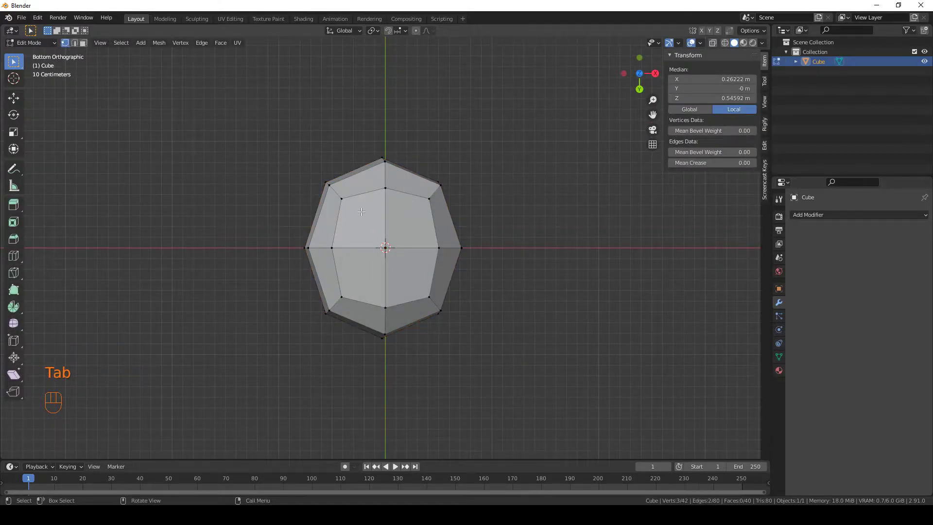
pyautogui.click(343, 200)
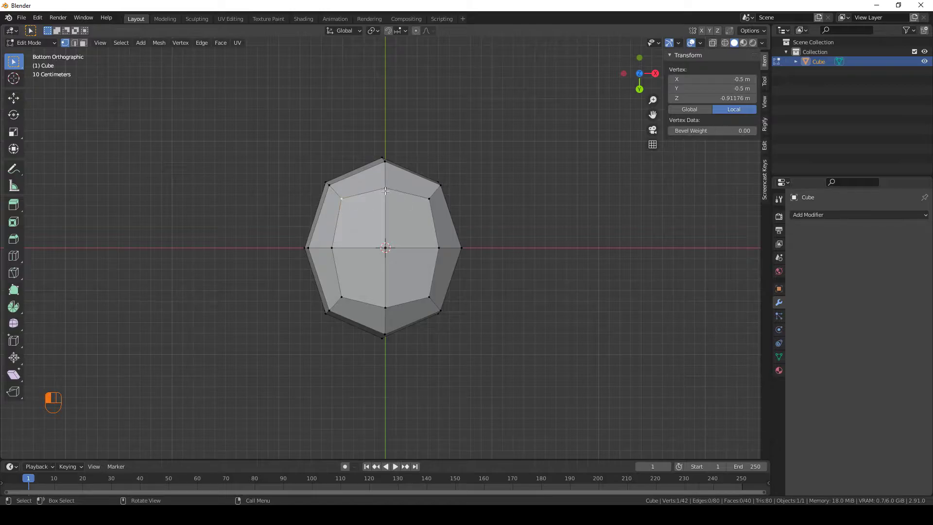
pyautogui.press('g')
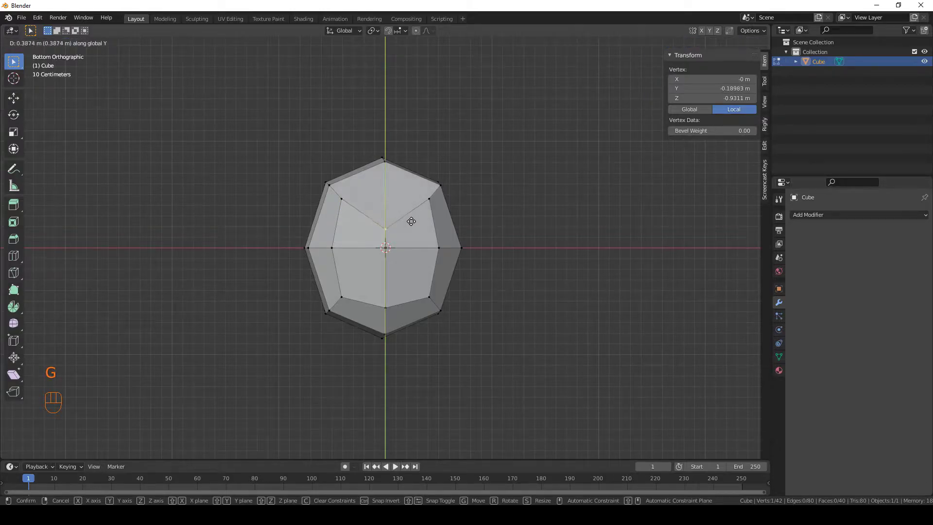
pyautogui.click(411, 222)
# Shift the two underside vertices flanking the centre-line vertex toward the middle of the body
pyautogui.click(342, 198)
pyautogui.press('g')
pyautogui.click(396, 219)
pyautogui.click(428, 204)
pyautogui.press('g')
pyautogui.click(425, 216)
# Pull the two outer corner vertices on the -Y side of the underside inward, to about 0.42 m from the centre line
pyautogui.click(328, 186)
pyautogui.press('g')
pyautogui.click(342, 190)
pyautogui.click(440, 188)
pyautogui.press('g')
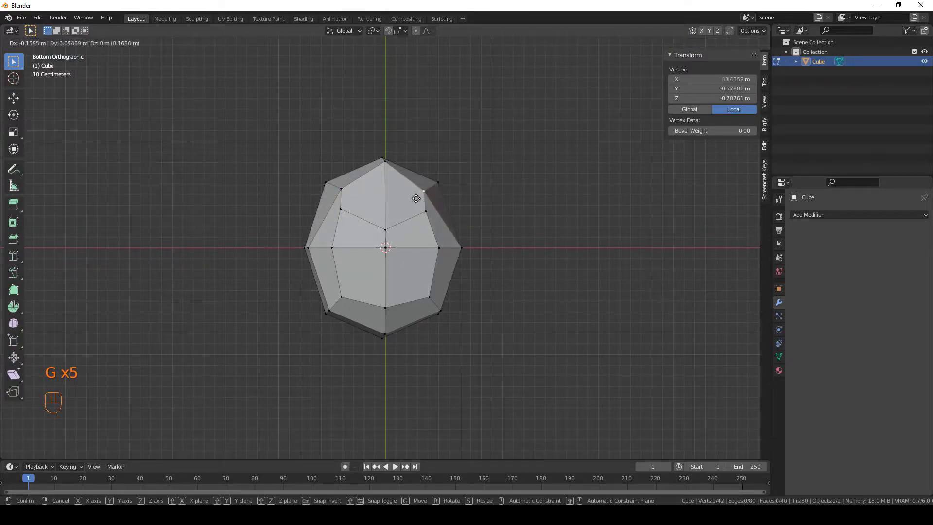
pyautogui.click(415, 197)
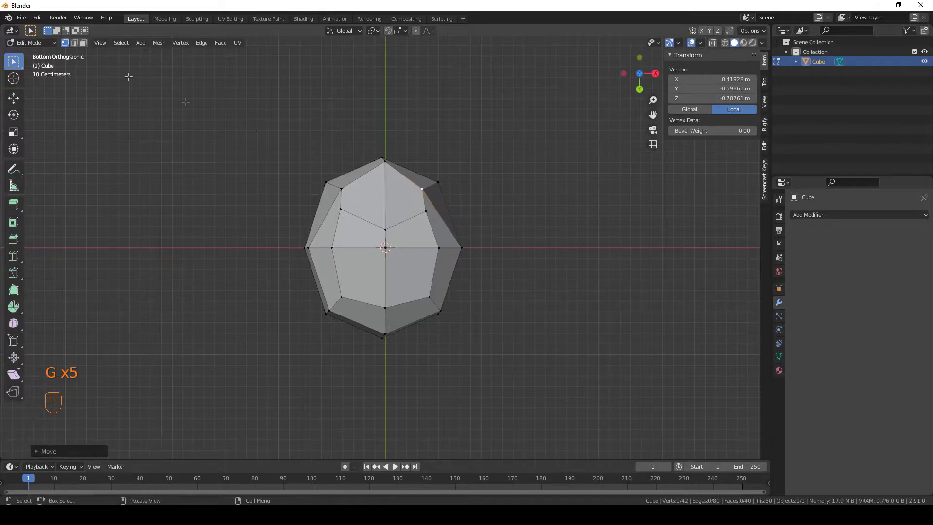
# Select the two reshaped underside faces on the -Y side and extrude them downward to about -1.5 m local Z
pyautogui.click(84, 43)
pyautogui.click(366, 201)
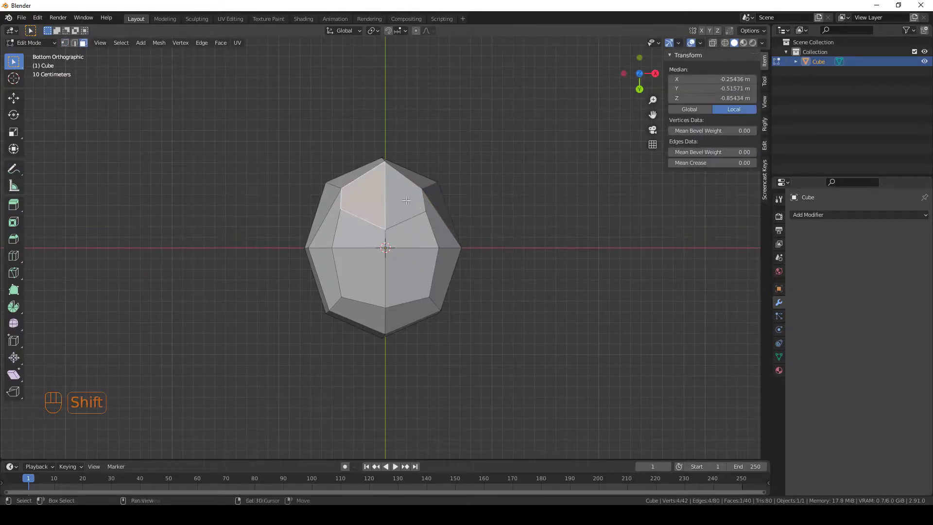
pyautogui.keyDown('shift'); pyautogui.click(399, 198); pyautogui.keyUp('shift')
pyautogui.moveTo(395, 181); pyautogui.dragTo(469, 185, button='middle')
pyautogui.press('e')
pyautogui.click(474, 212)
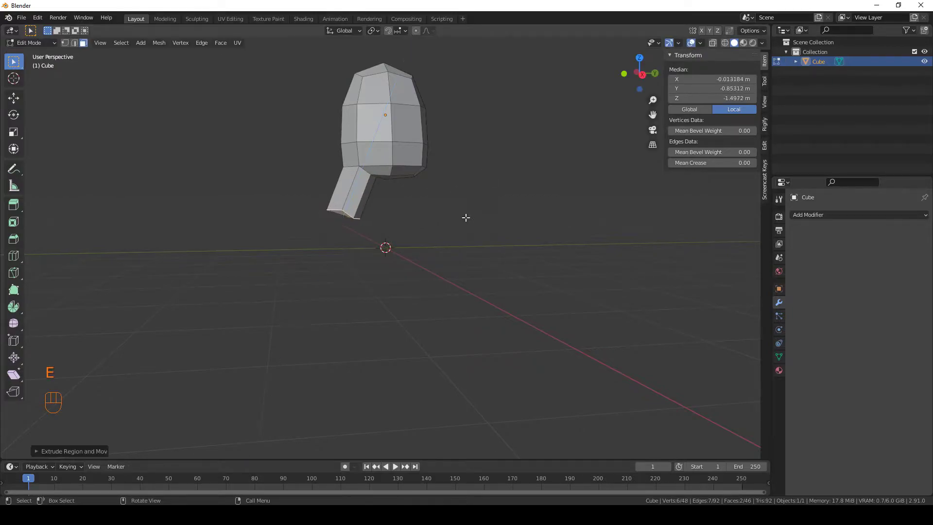
# Straighten the extruded limb in the right side view by moving and rotating its end to about Y -0.54 m, Z -1.47 m local
pyautogui.press('KP_1')
pyautogui.press('KP_3')
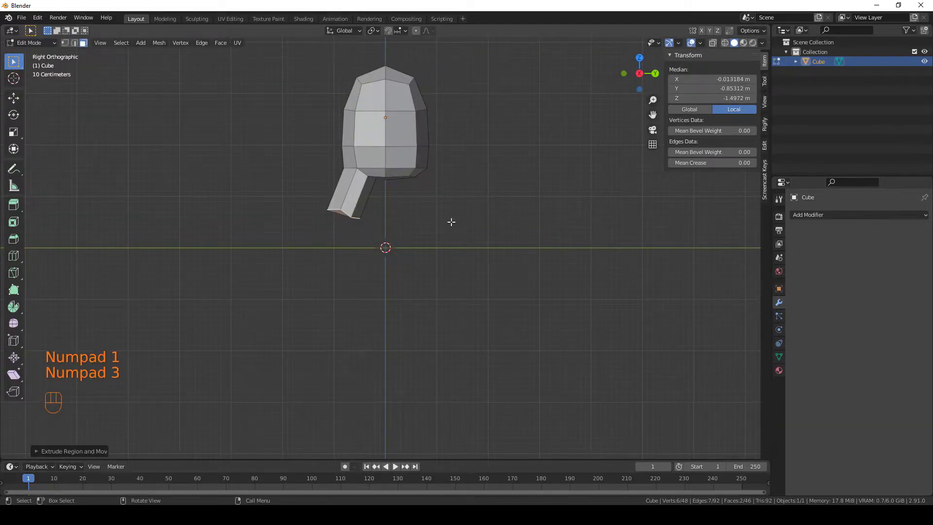
pyautogui.press('g')
pyautogui.click(466, 226)
pyautogui.press('r')
pyautogui.click(470, 201)
pyautogui.press('g')
pyautogui.press('z')
pyautogui.click(470, 201)
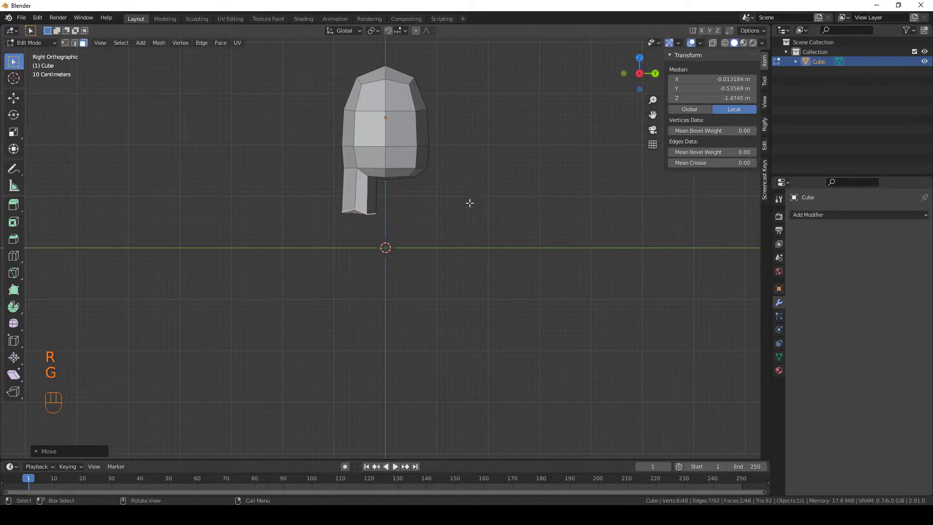
# Flatten the end faces of the extruded limb by scaling them along Z
pyautogui.press('s')
pyautogui.press('z')
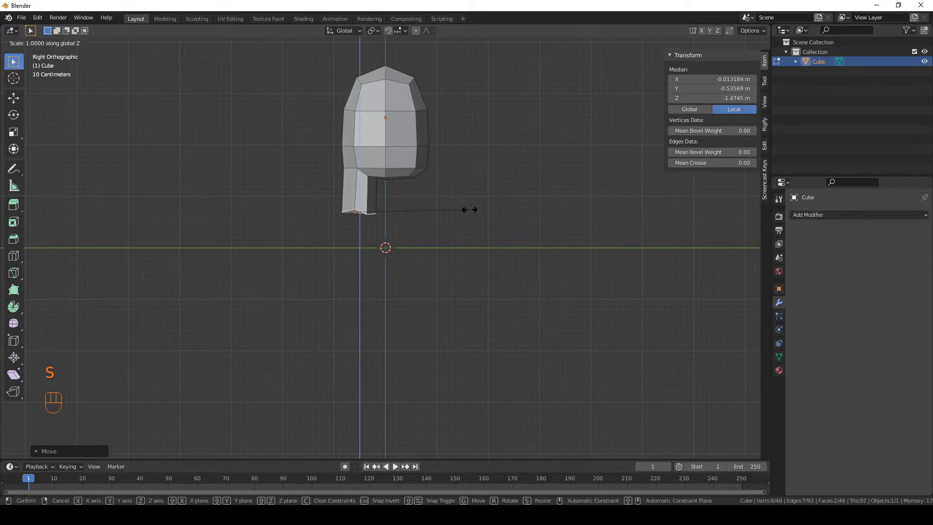
pyautogui.click(470, 209)
# Delete the outer column of vertices on the +Y side of the body in the right side view
pyautogui.moveTo(356, 223); pyautogui.dragTo(363, 218, button='middle')
pyautogui.moveTo(423, 148); pyautogui.dragTo(424, 225, button='middle')
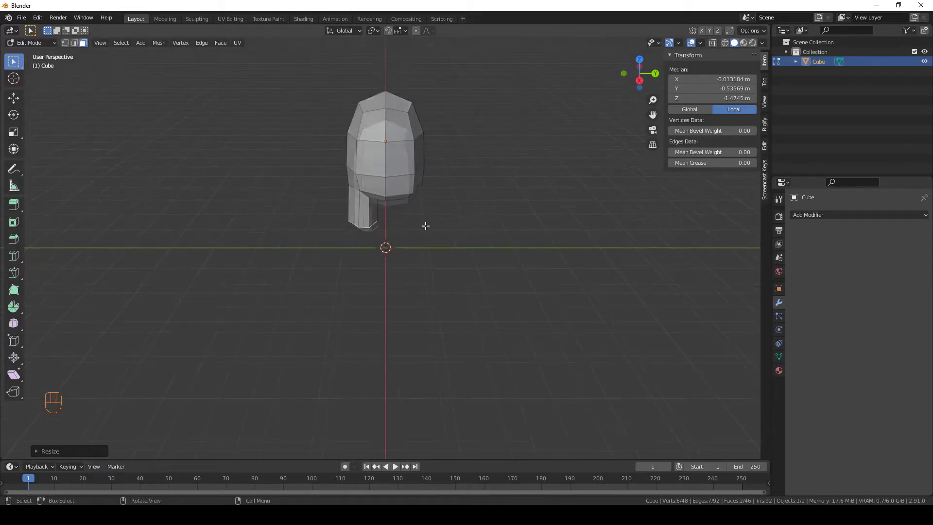
pyautogui.scroll(3, 431, 223)
pyautogui.press('KP_1')
pyautogui.press('KP_3')
pyautogui.scroll(-2, 433, 223)
pyautogui.press('b')
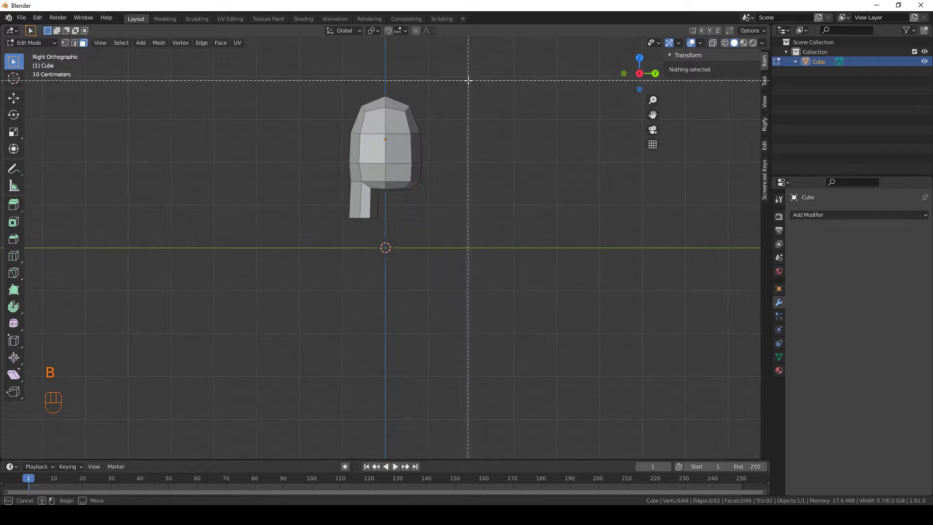
pyautogui.moveTo(468, 80); pyautogui.dragTo(394, 251)
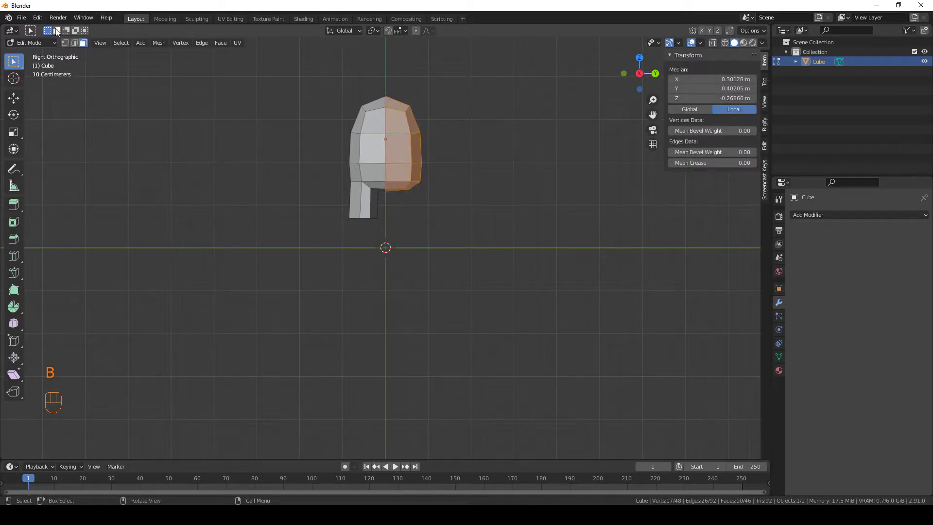
pyautogui.click(494, 65)
pyautogui.press('b')
pyautogui.moveTo(511, 56); pyautogui.dragTo(406, 244)
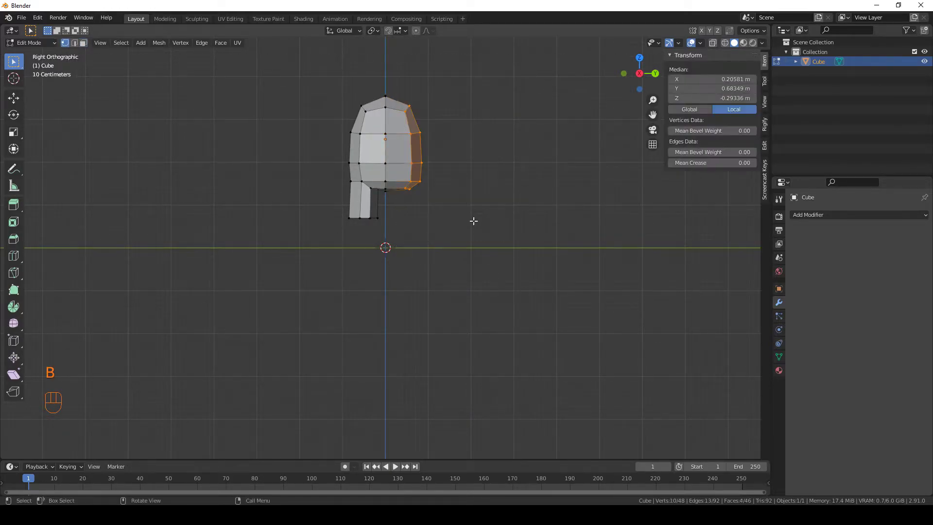
pyautogui.press('Delete')
pyautogui.click(473, 222)
# Delete the remaining vertices on the +Y side, keeping only the half with the limb and the centre line
pyautogui.press('b')
pyautogui.moveTo(459, 87); pyautogui.dragTo(405, 225)
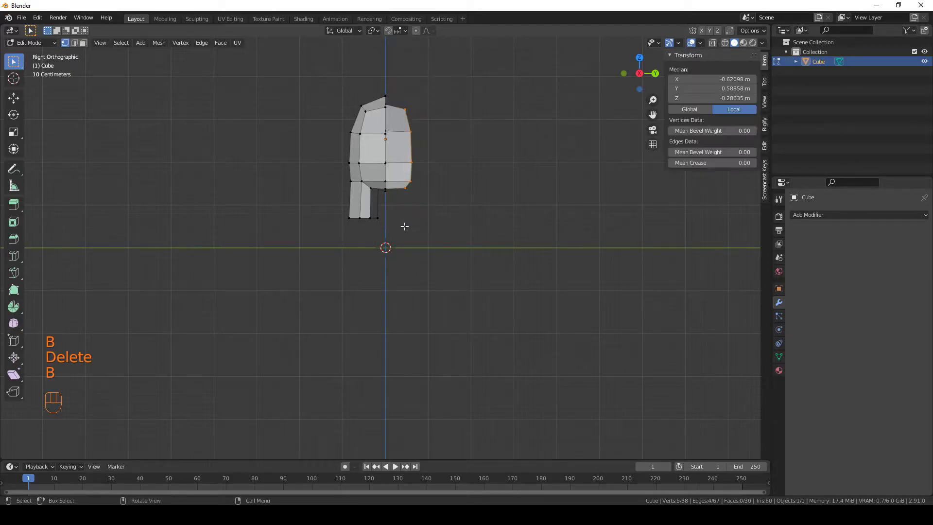
pyautogui.press('Delete')
pyautogui.click(442, 234)
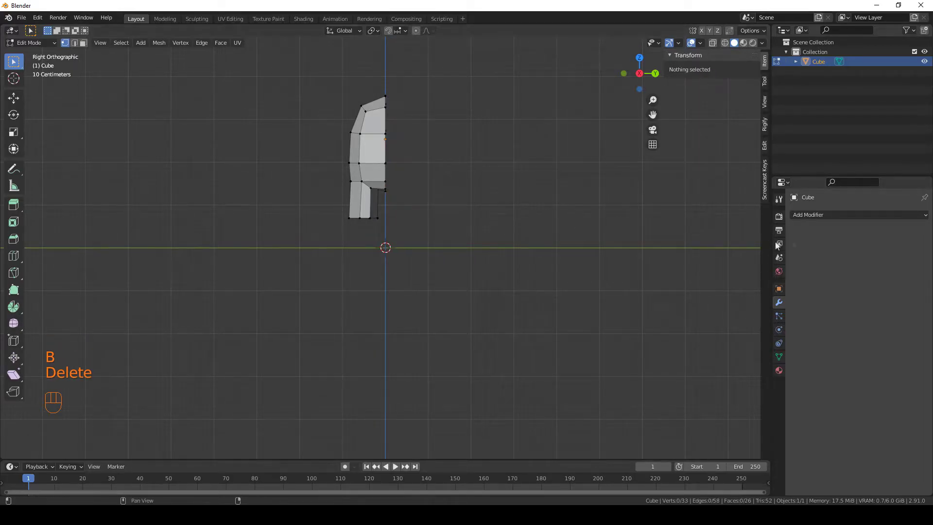
# Add a Mirror modifier to the half body and mirror it on the Y axis only
pyautogui.click(826, 214)
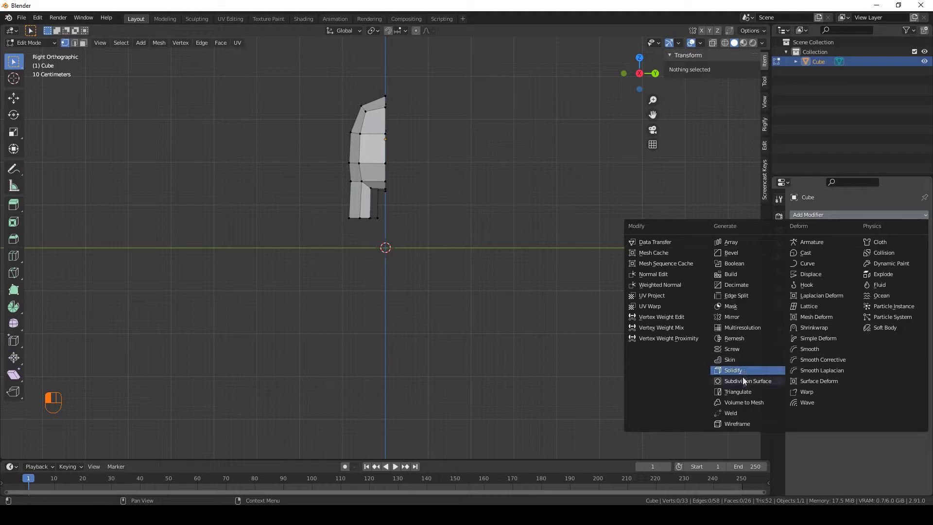
pyautogui.click(732, 316)
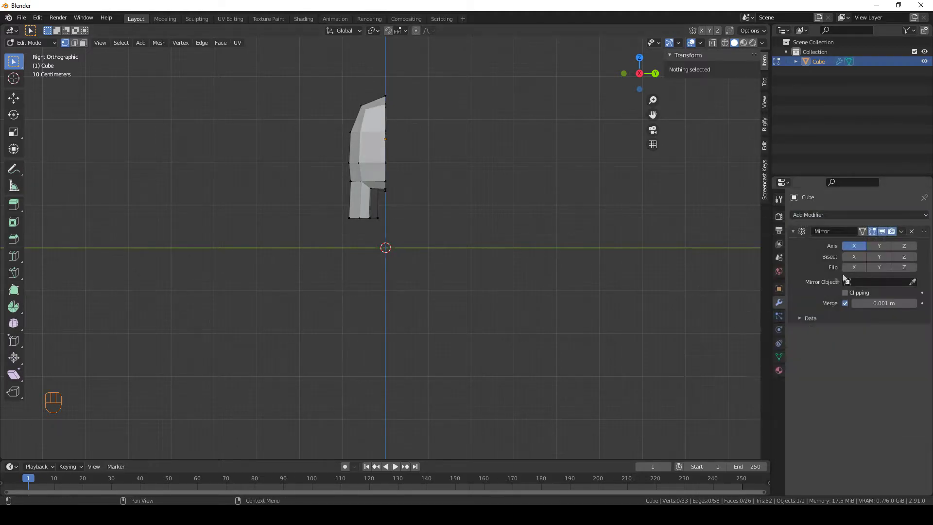
pyautogui.click(854, 246)
pyautogui.click(879, 246)
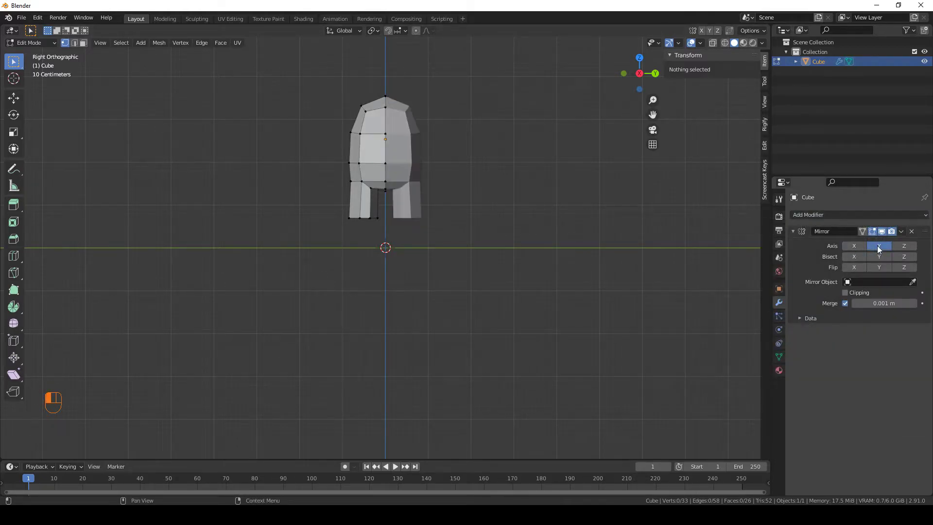
# Lower the mirrored body in Object Mode along Z to about 1.82 m, setting its legs on the ground plane
pyautogui.press('Tab')
pyautogui.click(470, 142)
pyautogui.moveTo(471, 142); pyautogui.dragTo(402, 155, button='middle')
pyautogui.click(402, 156)
pyautogui.press('g')
pyautogui.press('z')
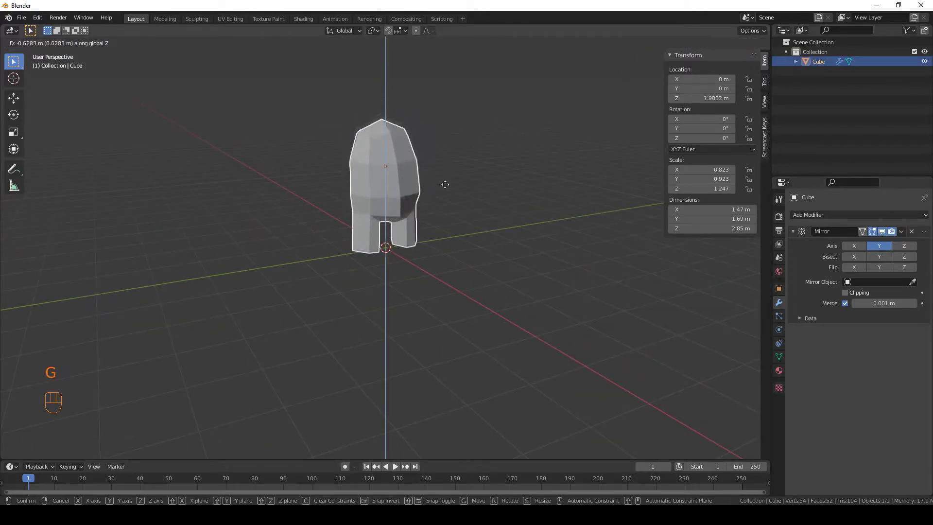
pyautogui.click(444, 192)
pyautogui.moveTo(393, 216); pyautogui.dragTo(413, 198, button='middle')
pyautogui.press('g')
pyautogui.press('z')
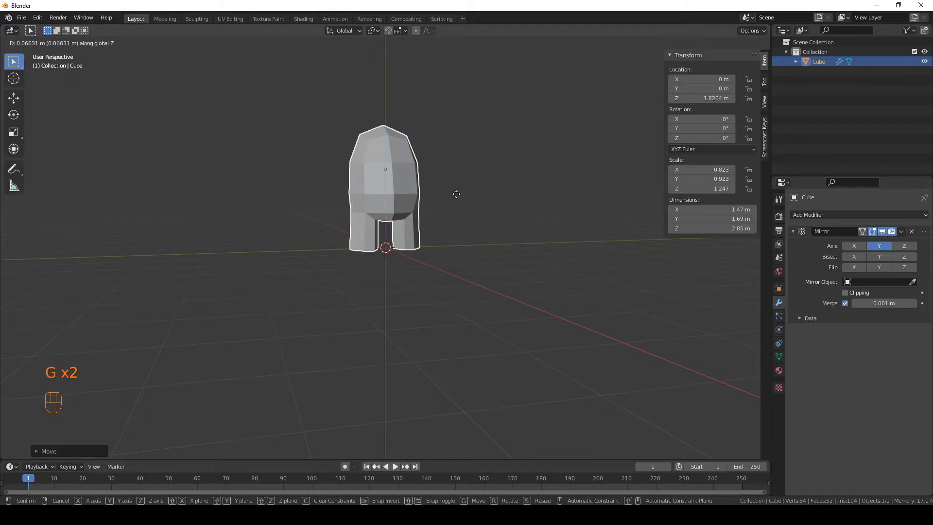
pyautogui.click(456, 194)
# Subdivide the upper front face beside the centre line on the +X side of the body
pyautogui.scroll(2, 422, 141)
pyautogui.keyDown('shift'); pyautogui.moveTo(421, 142); pyautogui.dragTo(448, 206, button='middle'); pyautogui.keyUp('shift')
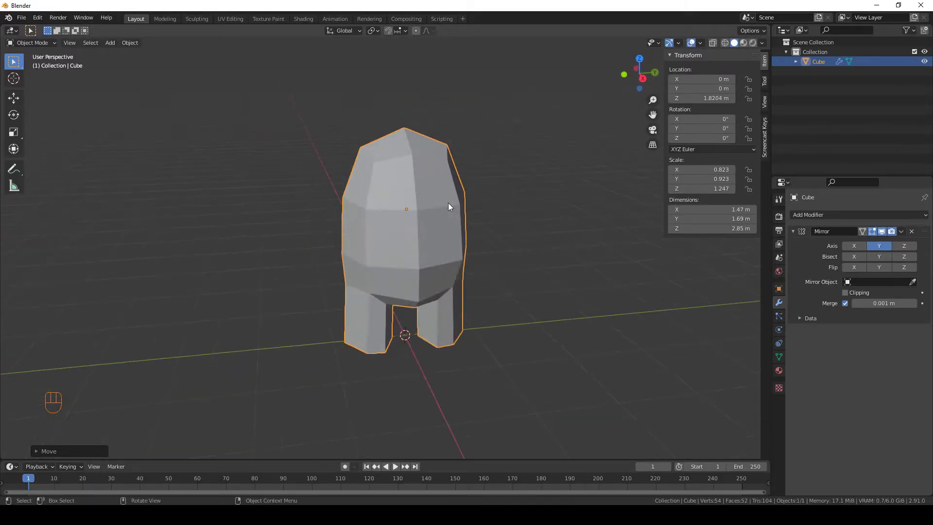
pyautogui.press('Tab')
pyautogui.moveTo(488, 181); pyautogui.dragTo(509, 181, button='middle')
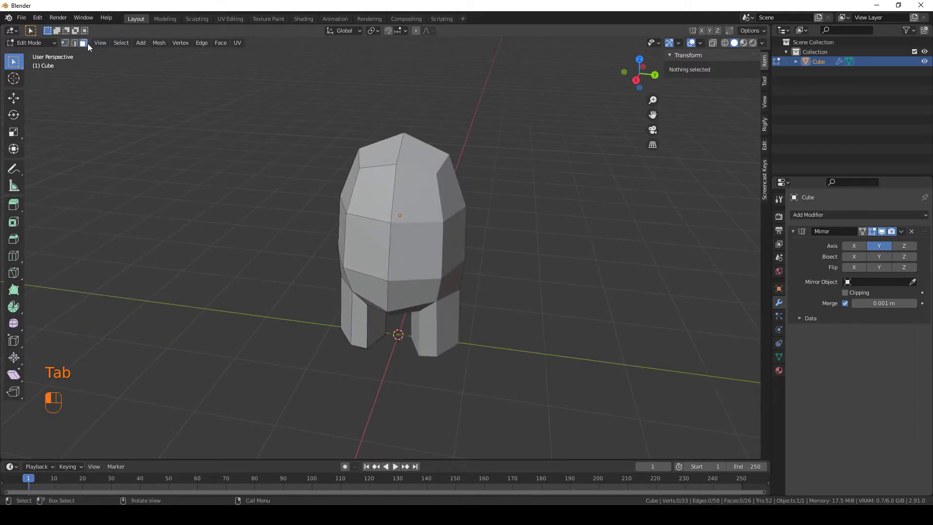
pyautogui.click(380, 196)
pyautogui.moveTo(379, 195); pyautogui.dragTo(359, 193, button='middle')
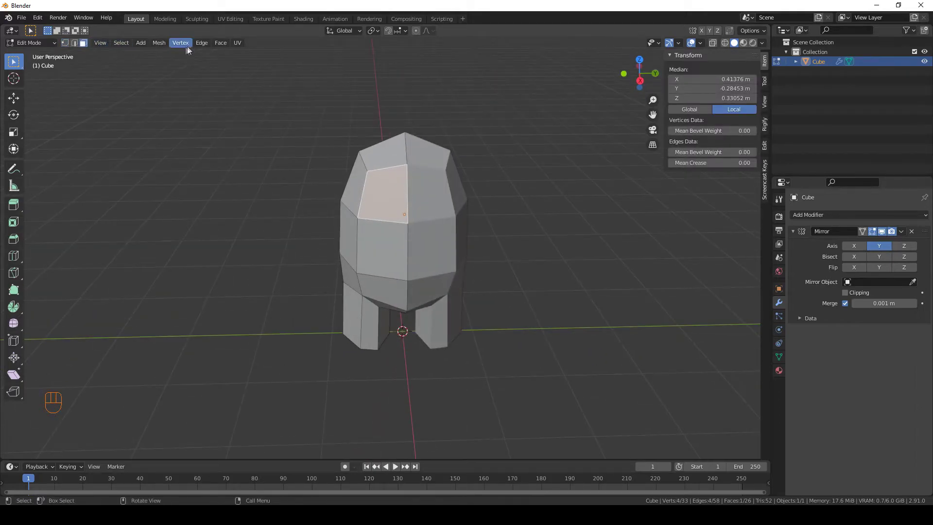
pyautogui.click(199, 43)
pyautogui.click(224, 96)
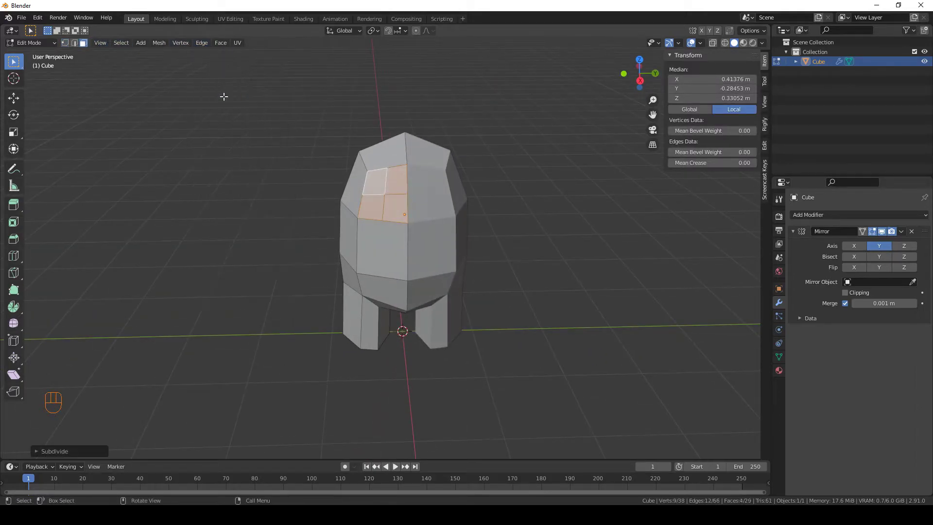
# Enable Clipping in the Mirror modifier and extrude the subdivided front faces outward by about 0.17 m as a visor
pyautogui.moveTo(381, 177); pyautogui.dragTo(394, 177, button='middle')
pyautogui.hotkey('ctrl', 'shift', 'z')
pyautogui.click(851, 293)
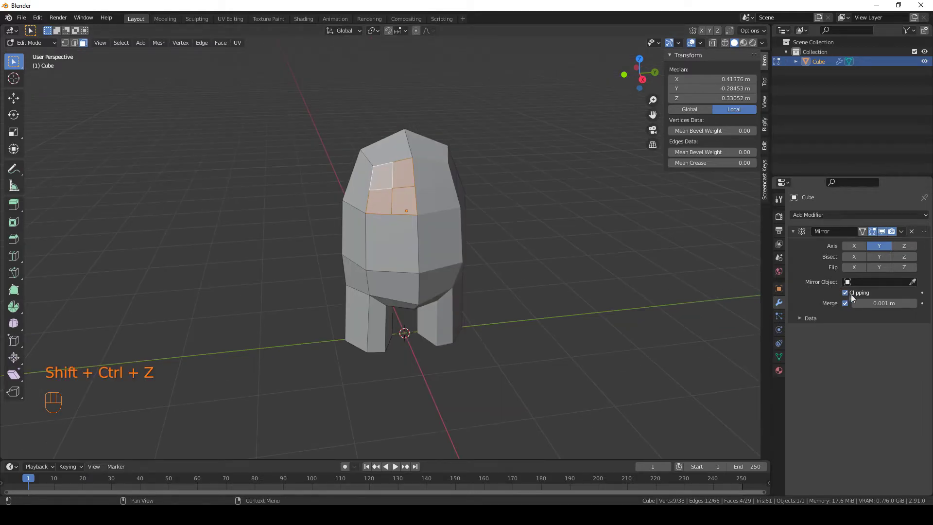
pyautogui.moveTo(742, 287); pyautogui.dragTo(472, 275, button='middle')
pyautogui.press('e')
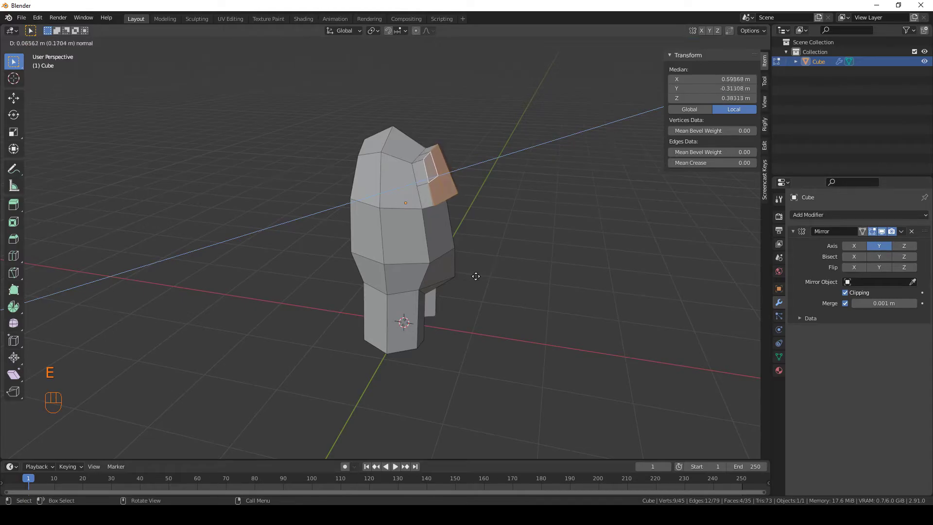
pyautogui.click(476, 276)
# Select the upper and middle faces beside the centre line on the body's -X side and subdivide them
pyautogui.moveTo(522, 271); pyautogui.dragTo(366, 218, button='middle')
pyautogui.click(402, 190)
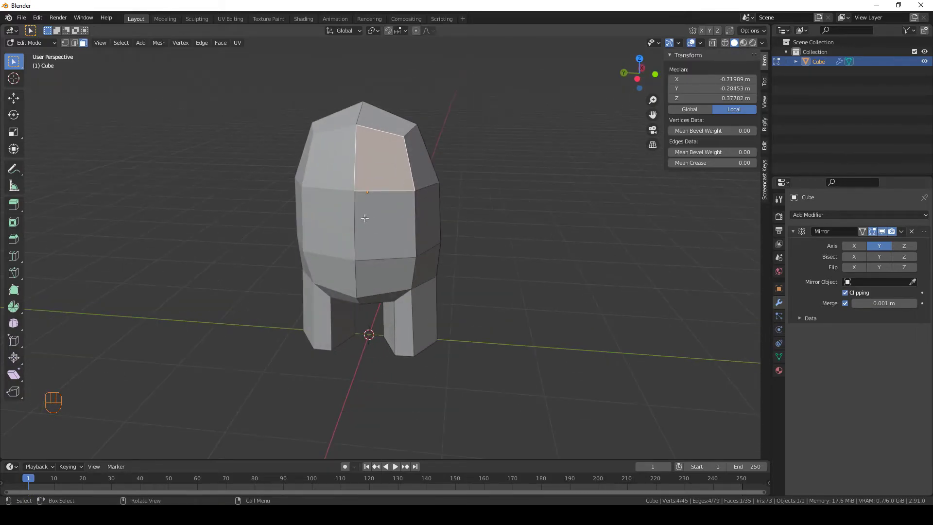
pyautogui.keyDown('shift'); pyautogui.click(365, 216); pyautogui.keyUp('shift')
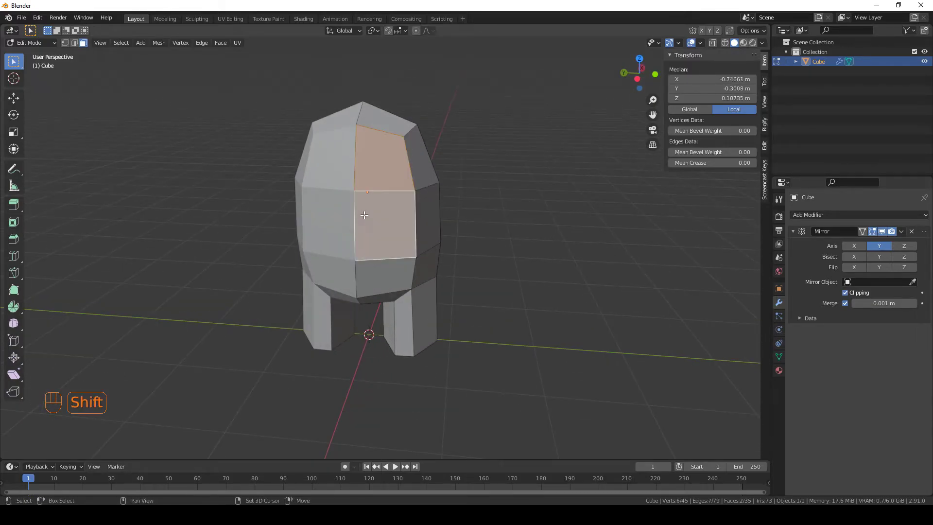
pyautogui.click(201, 42)
pyautogui.click(219, 95)
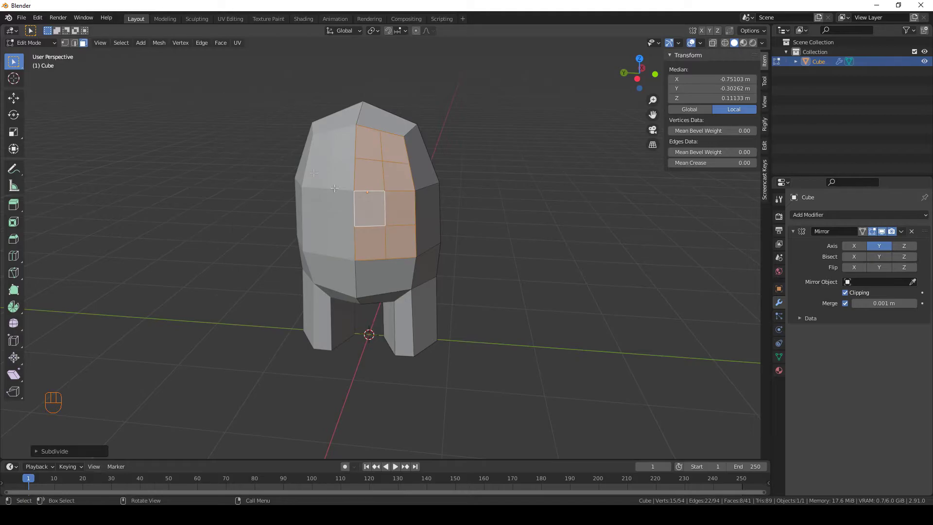
# Select the lower six subdivided back faces and extrude them outward by about 0.1 m as a backpack
pyautogui.click(370, 179)
pyautogui.keyDown('shift'); pyautogui.click(369, 210); pyautogui.keyUp('shift')
pyautogui.keyDown('shift'); pyautogui.click(370, 242); pyautogui.keyUp('shift')
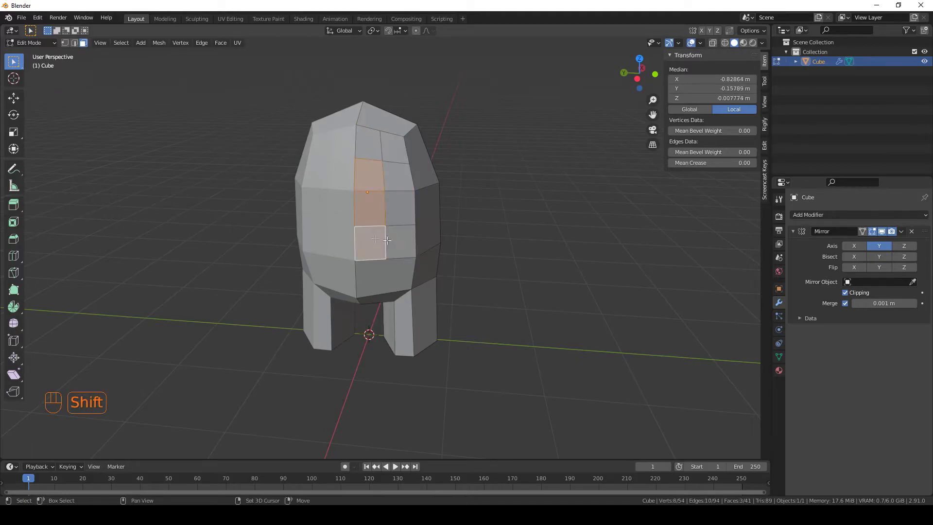
pyautogui.keyDown('shift'); pyautogui.click(399, 241); pyautogui.keyUp('shift')
pyautogui.keyDown('shift'); pyautogui.click(400, 209); pyautogui.keyUp('shift')
pyautogui.keyDown('shift'); pyautogui.click(397, 179); pyautogui.keyUp('shift')
pyautogui.moveTo(463, 205); pyautogui.dragTo(481, 209, button='middle')
pyautogui.press('e')
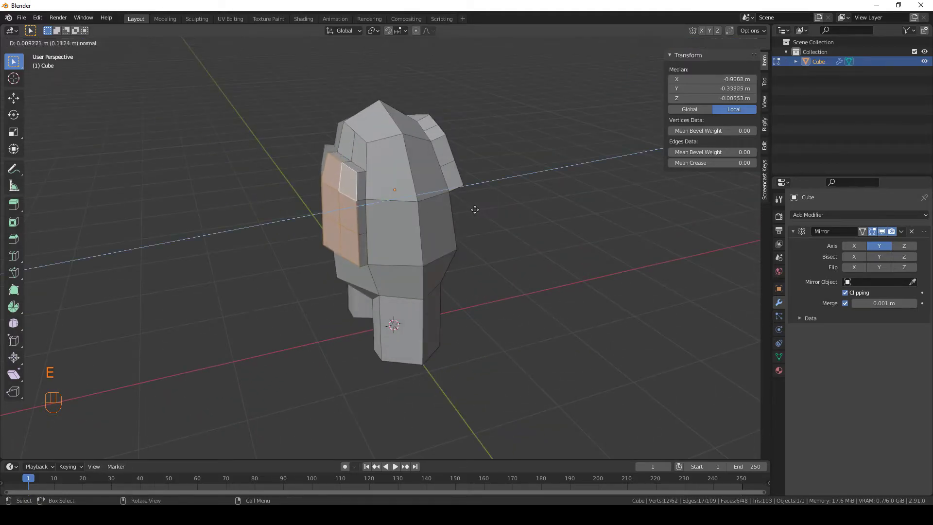
pyautogui.click(465, 210)
pyautogui.click(531, 222)
# Select the outer lower corner edge of the front visor and move it inward in the right side view
pyautogui.moveTo(531, 221); pyautogui.dragTo(623, 213, button='middle')
pyautogui.scroll(-4, 355, 233)
pyautogui.moveTo(283, 204); pyautogui.dragTo(435, 242, button='middle')
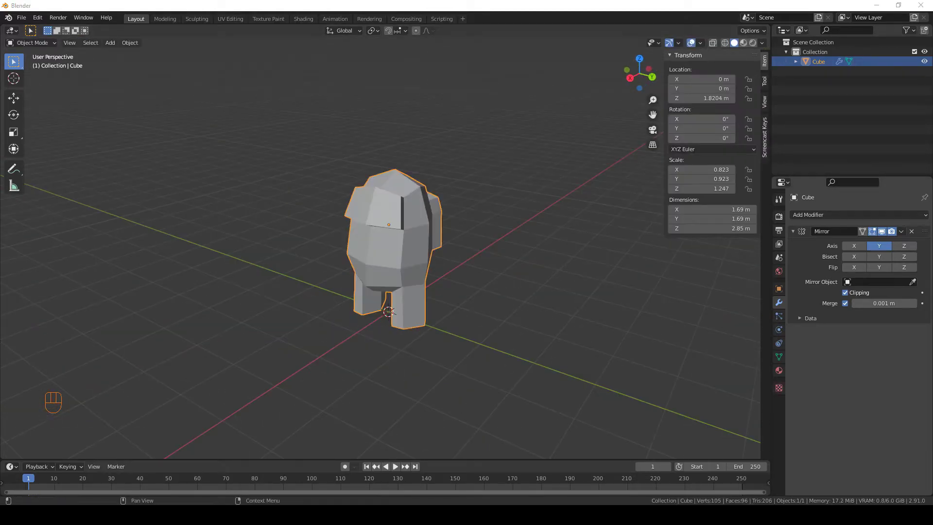
pyautogui.moveTo(421, 179); pyautogui.dragTo(416, 175, button='middle')
pyautogui.press('Tab')
pyautogui.scroll(3, 393, 179)
pyautogui.moveTo(308, 167); pyautogui.dragTo(416, 173, button='middle')
pyautogui.click(437, 214)
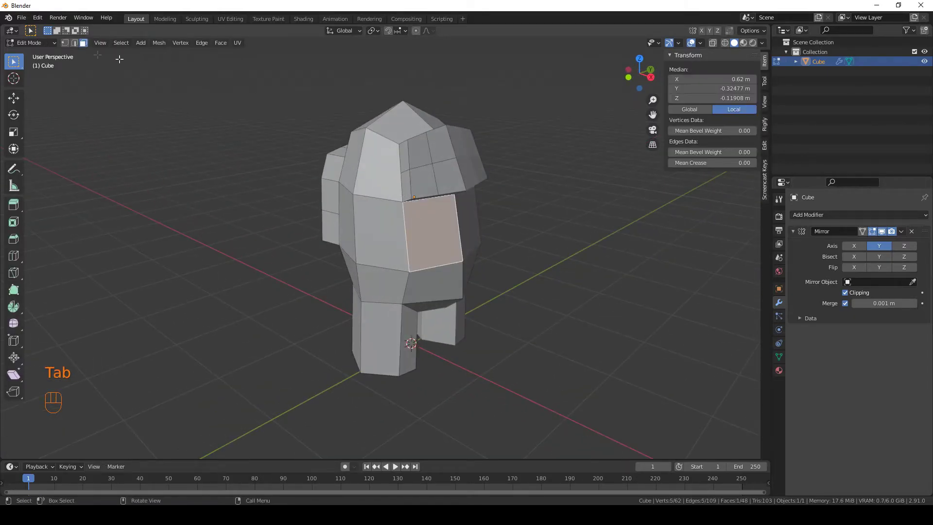
pyautogui.click(74, 43)
pyautogui.click(413, 200)
pyautogui.moveTo(412, 199); pyautogui.dragTo(423, 185, button='middle')
pyautogui.press('KP_1')
pyautogui.press('KP_3')
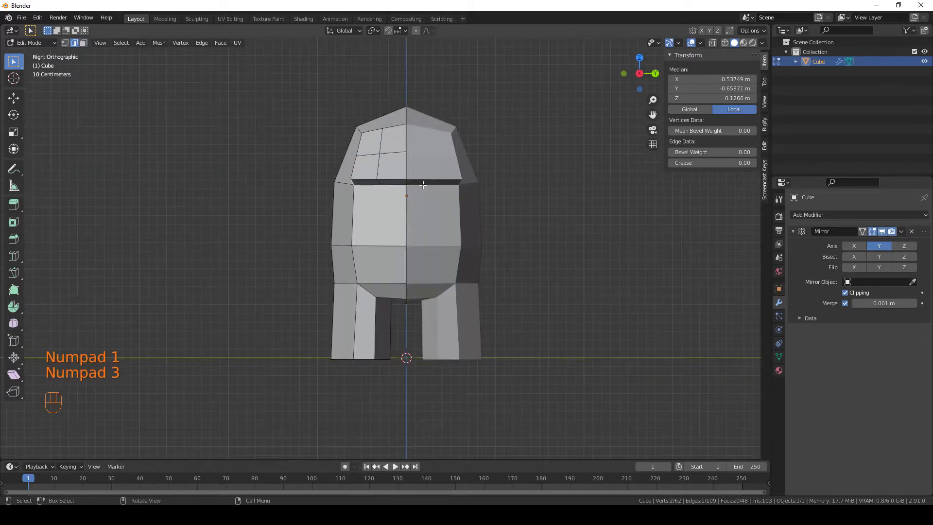
pyautogui.press('g')
pyautogui.click(431, 179)
# Adjust the position of the visor's corner edge again in the right side view and return to Object Mode
pyautogui.moveTo(432, 179)
pyautogui.mouseDown(button='middle')
pyautogui.moveTo(438, 160)
pyautogui.moveTo(422, 177)
pyautogui.moveTo(430, 179)
pyautogui.mouseUp(button='middle')
pyautogui.press('KP_3')
pyautogui.press('g')
pyautogui.click(490, 173)
pyautogui.press('Tab')
pyautogui.hotkey('ctrl', 's')
pyautogui.press('Escape')
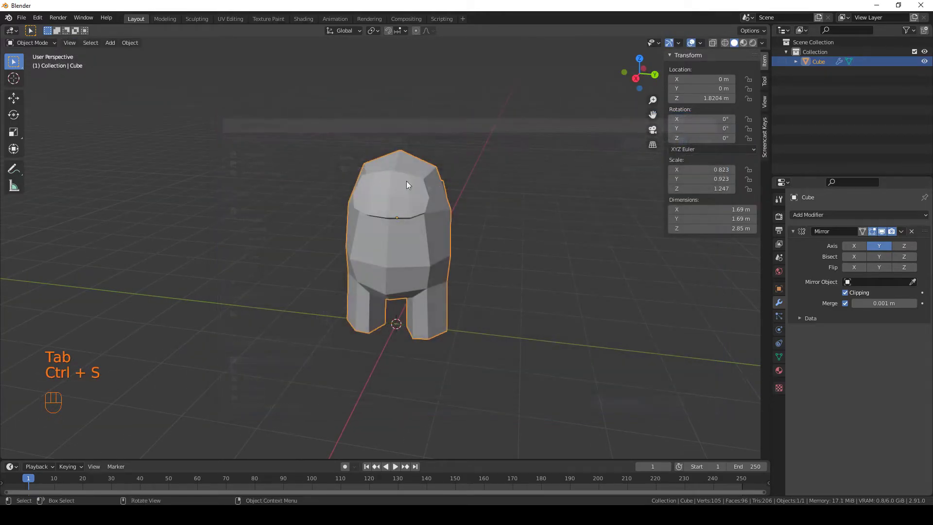
# Split a narrow area off the 3D viewport and turn it into an Image Editor
pyautogui.moveTo(2, 25); pyautogui.dragTo(123, 31)
pyautogui.click(12, 31)
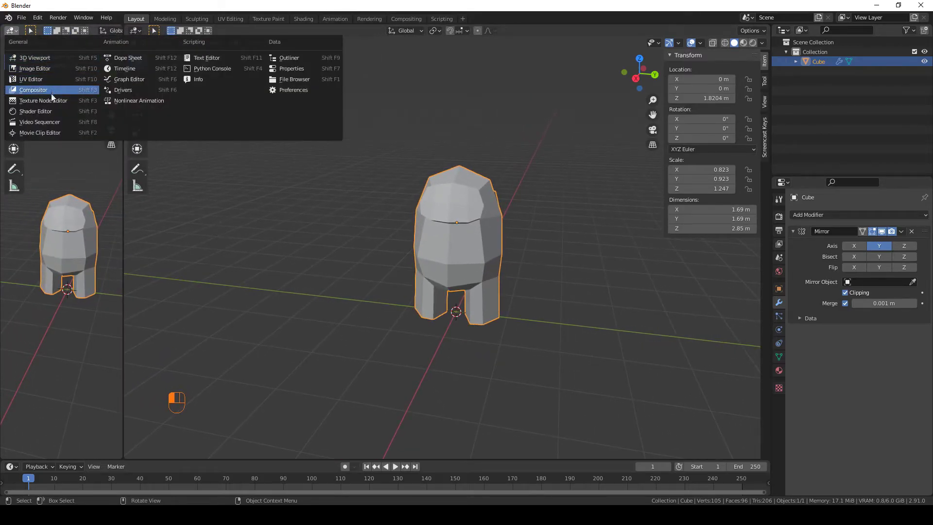
pyautogui.click(34, 68)
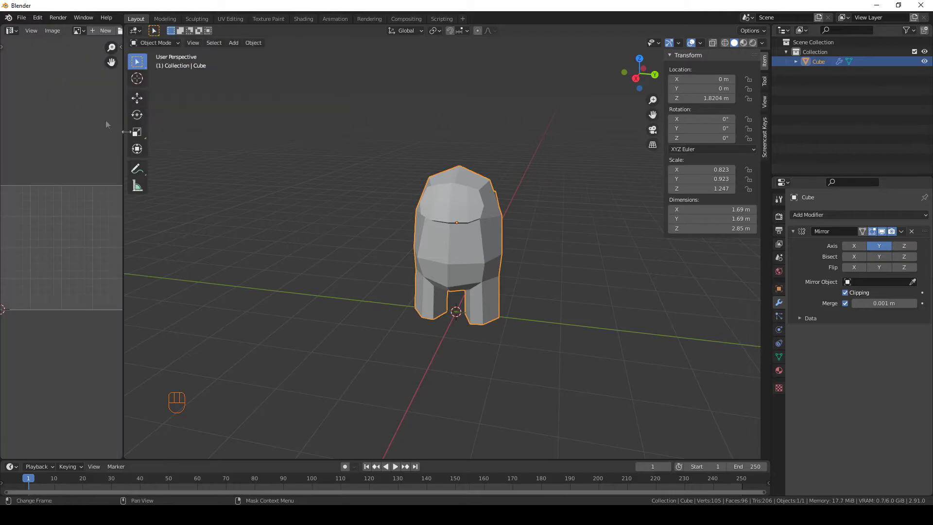
# In the Shading workspace, add Palette_AmongUs.png from the _Palette folder as an image texture and connect its Color to Base Color
pyautogui.click(304, 19)
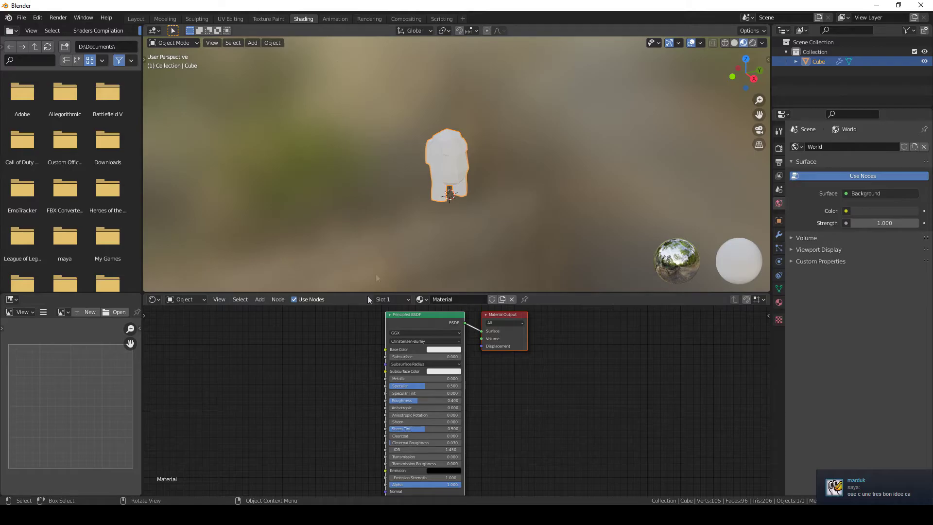
pyautogui.click(531, 514)
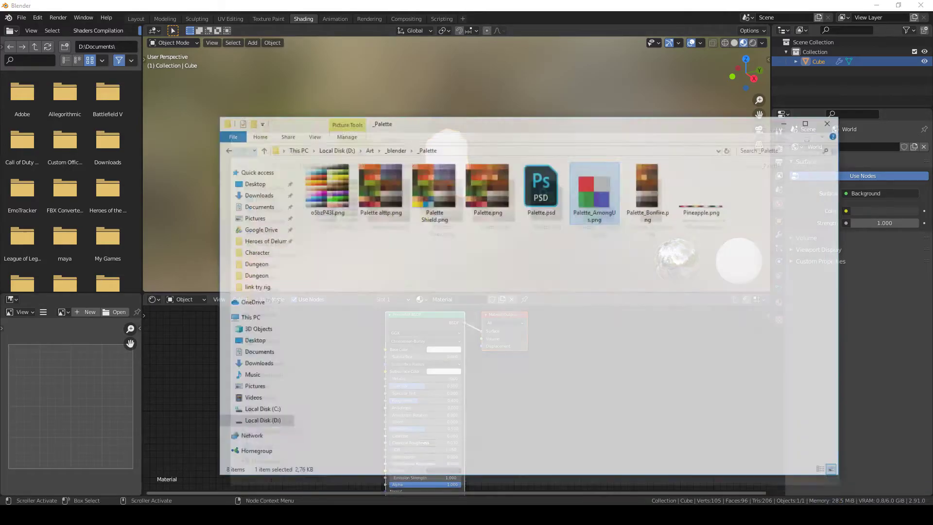
pyautogui.moveTo(588, 174); pyautogui.dragTo(363, 358)
pyautogui.moveTo(385, 353); pyautogui.dragTo(385, 349)
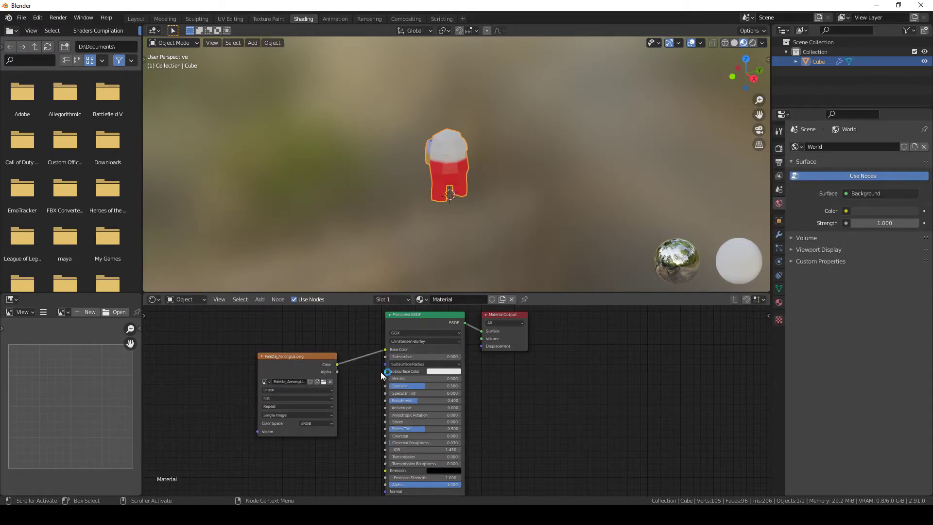
# Select the entire mesh in Edit Mode in the Layout workspace to show its UVs, and display it in Material Preview
pyautogui.click(141, 20)
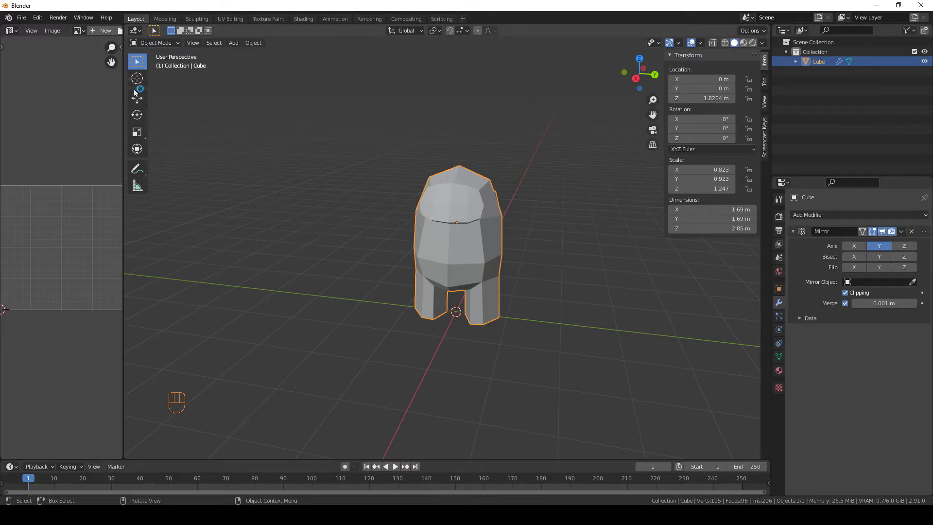
pyautogui.press('Tab')
pyautogui.press('a')
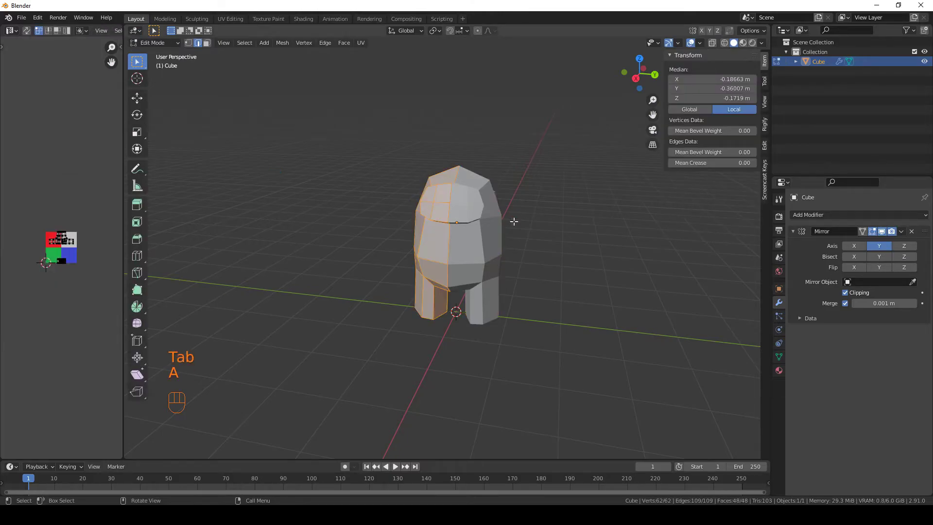
pyautogui.scroll(5, 77, 248)
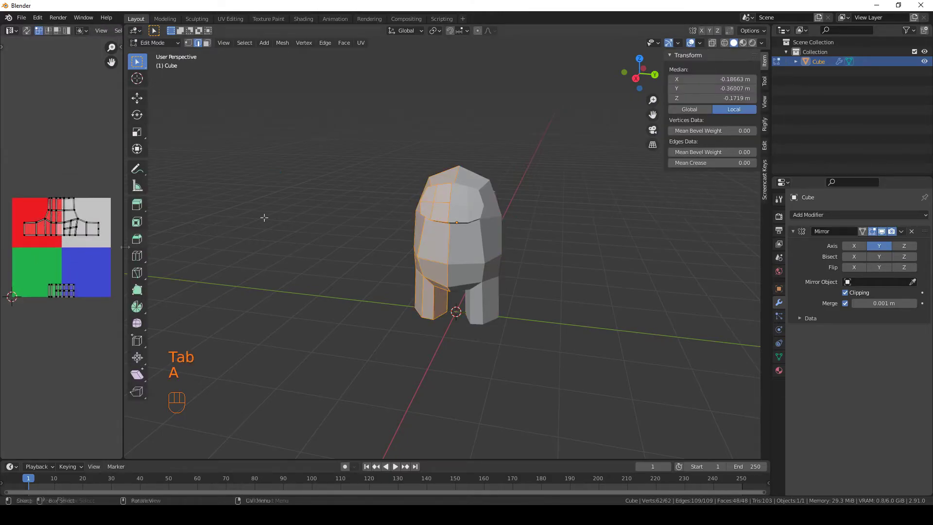
pyautogui.click(744, 43)
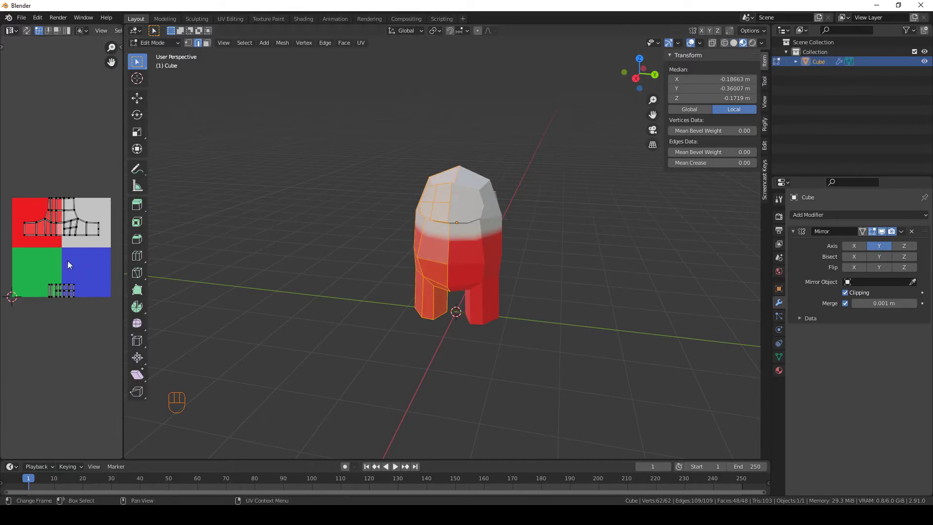
# Collapse all of the mesh's UVs to a single point by scaling to 0, and move them onto the red palette square
pyautogui.press('a')
pyautogui.press('s')
pyautogui.press('0')
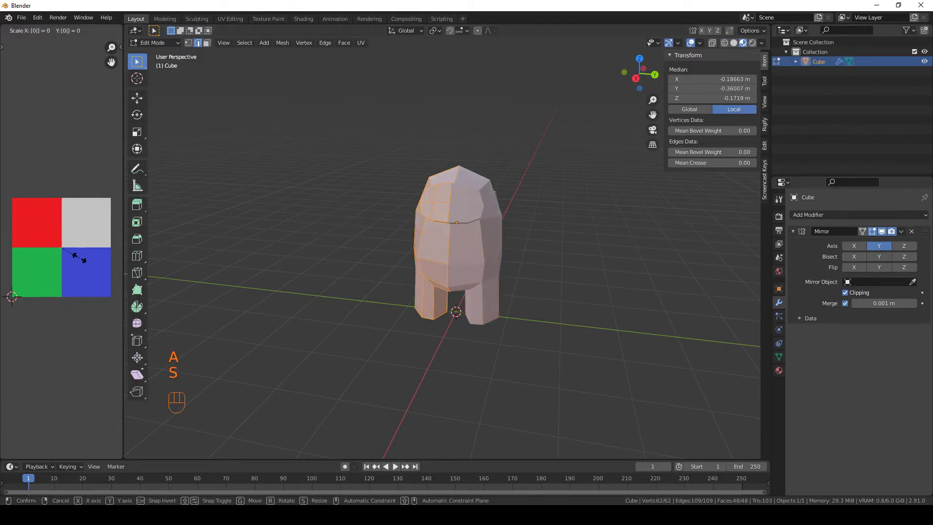
pyautogui.press('Return')
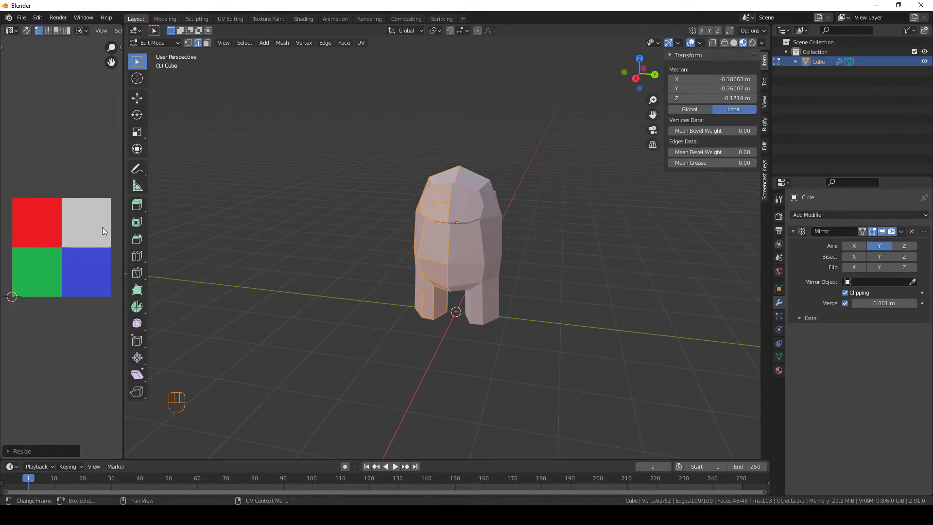
pyautogui.press('g')
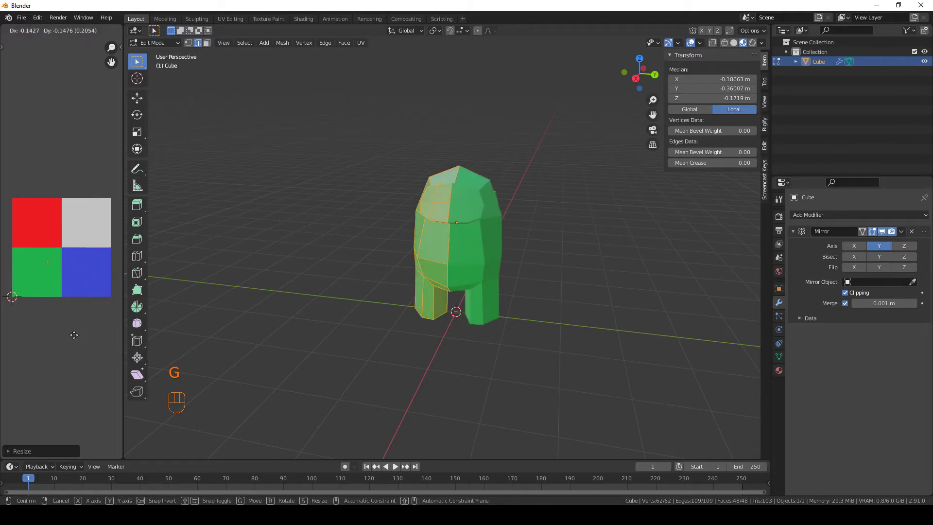
pyautogui.click(65, 305)
pyautogui.moveTo(363, 254); pyautogui.dragTo(406, 260, button='middle')
pyautogui.click(604, 212)
# Select all the visor faces, including its rim, and move their UVs onto the light grey palette square
pyautogui.moveTo(604, 212); pyautogui.dragTo(236, 107, button='middle')
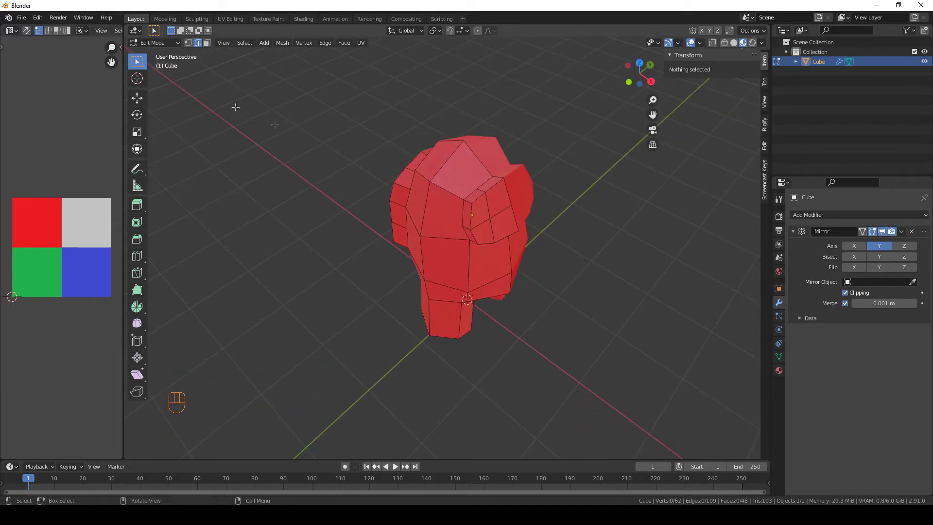
pyautogui.click(488, 186)
pyautogui.keyDown('shift'); pyautogui.click(475, 196); pyautogui.keyUp('shift')
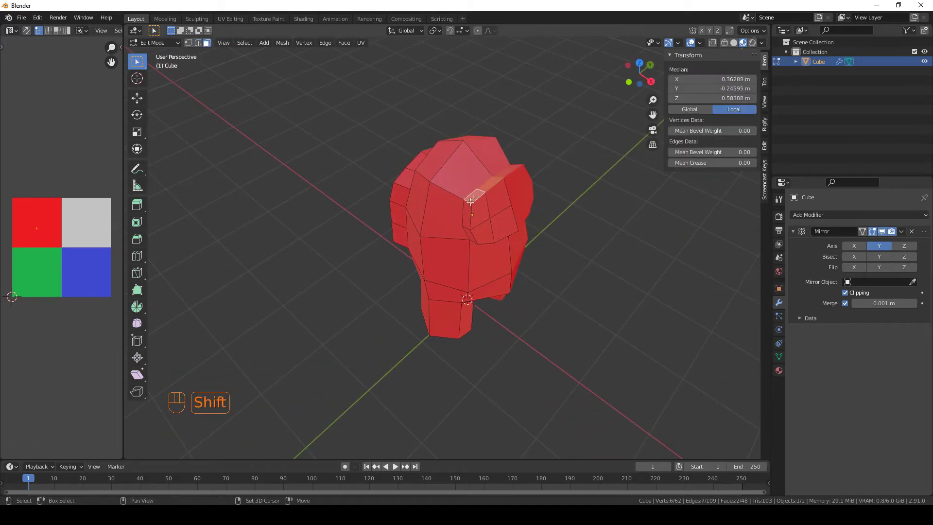
pyautogui.keyDown('shift'); pyautogui.click(468, 214); pyautogui.keyUp('shift')
pyautogui.keyDown('shift'); pyautogui.click(449, 217); pyautogui.keyUp('shift')
pyautogui.keyDown('shift'); pyautogui.click(481, 232); pyautogui.keyUp('shift')
pyautogui.keyDown('shift'); pyautogui.click(446, 218); pyautogui.keyUp('shift')
pyautogui.keyDown('shift'); pyautogui.click(481, 210); pyautogui.keyUp('shift')
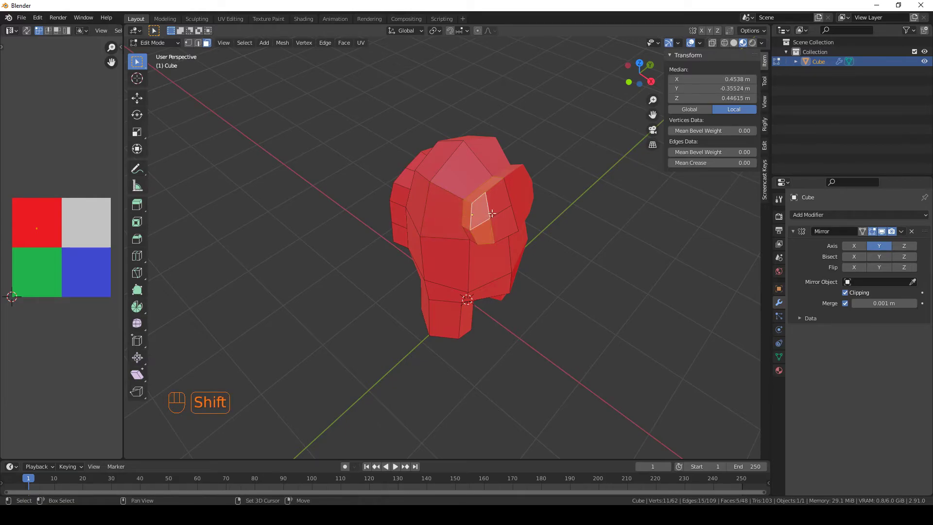
pyautogui.keyDown('shift'); pyautogui.click(496, 197); pyautogui.keyUp('shift')
pyautogui.keyDown('shift'); pyautogui.click(503, 225); pyautogui.keyUp('shift')
pyautogui.moveTo(484, 227); pyautogui.dragTo(466, 195, button='middle')
pyautogui.keyDown('shift'); pyautogui.click(471, 183); pyautogui.keyUp('shift')
pyautogui.keyDown('shift'); pyautogui.click(481, 195); pyautogui.keyUp('shift')
pyautogui.keyDown('shift'); pyautogui.click(489, 184); pyautogui.keyUp('shift')
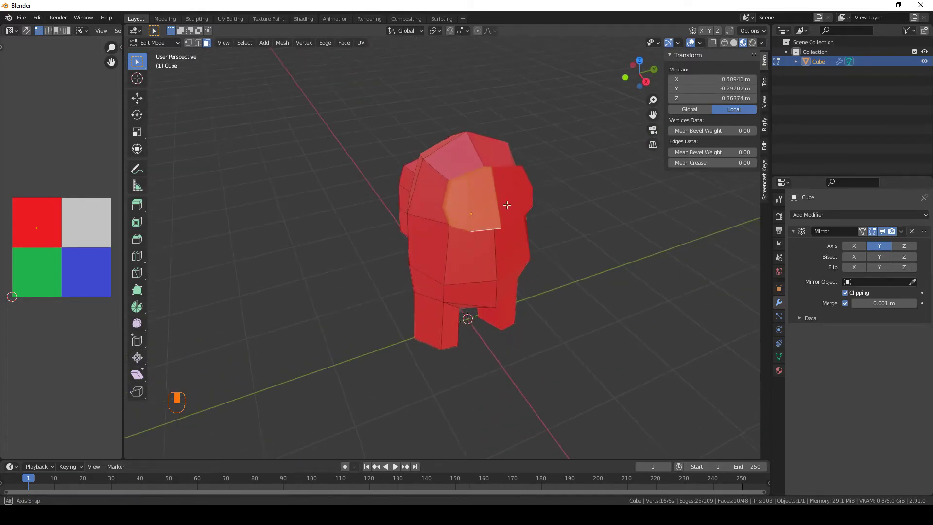
pyautogui.press('g')
pyautogui.click(75, 282)
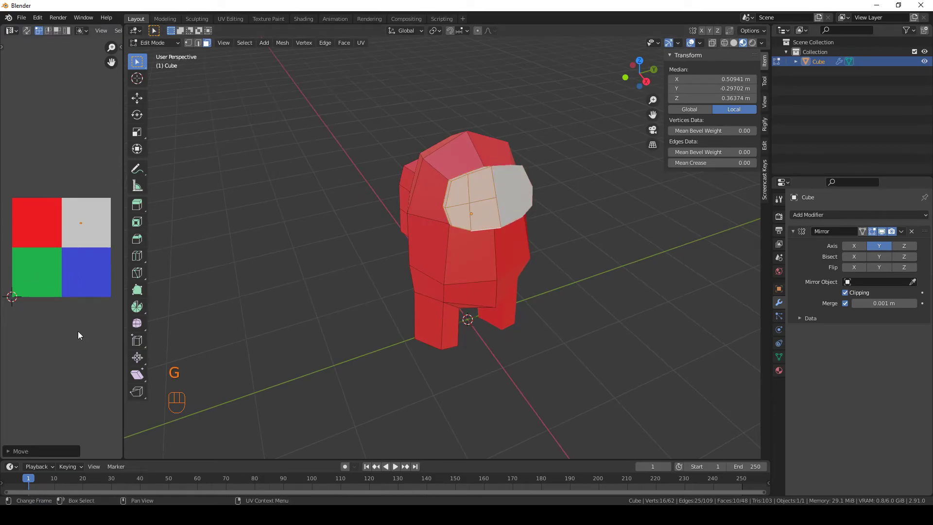
# In Object Mode, duplicate the character twice along Y, placing copies at about Y -2.73 m and Y 2.89 m
pyautogui.press('Tab')
pyautogui.scroll(-3, 518, 252)
pyautogui.hotkey('shift', 'd')
pyautogui.press('y')
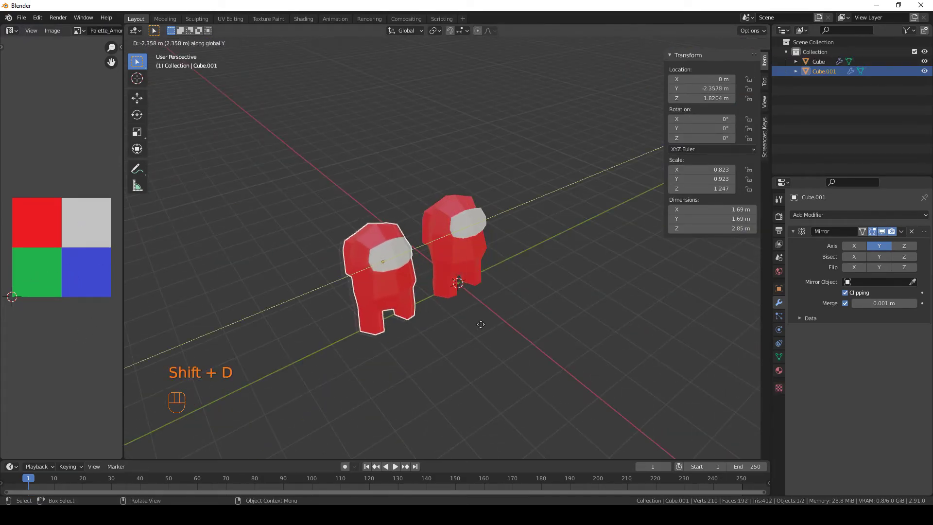
pyautogui.click(460, 250)
pyautogui.click(455, 232)
pyautogui.hotkey('shift', 'd')
pyautogui.press('y')
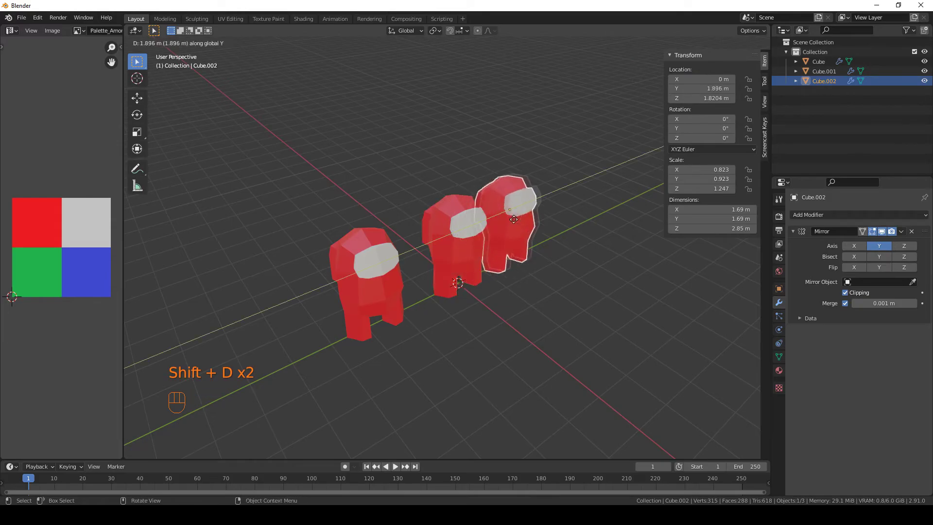
pyautogui.click(527, 219)
# In the top view, move the negative-Y copy to about X 1.71 m, Y -2.01 m and rotate it about 43.7° around Z
pyautogui.keyDown('shift'); pyautogui.click(381, 264); pyautogui.keyUp('shift')
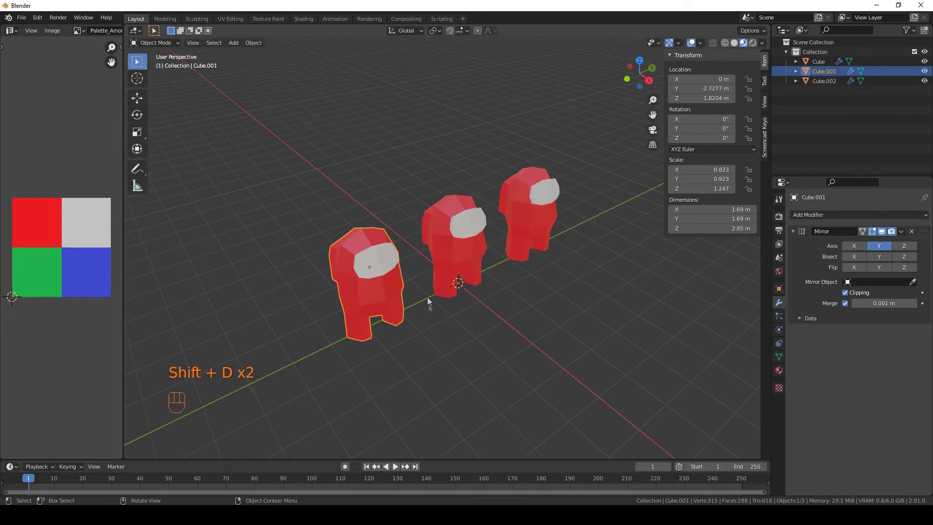
pyautogui.press('KP_7')
pyautogui.press('g')
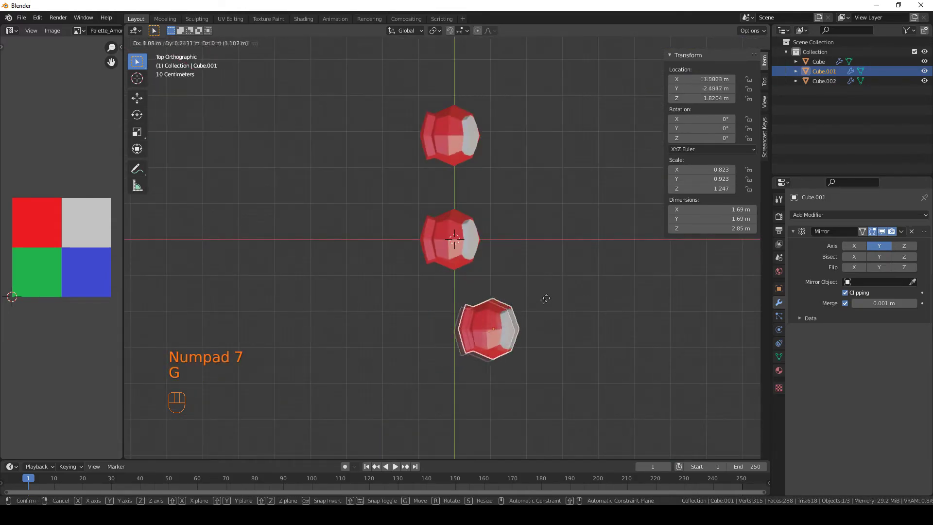
pyautogui.click(551, 293)
pyautogui.press('e')
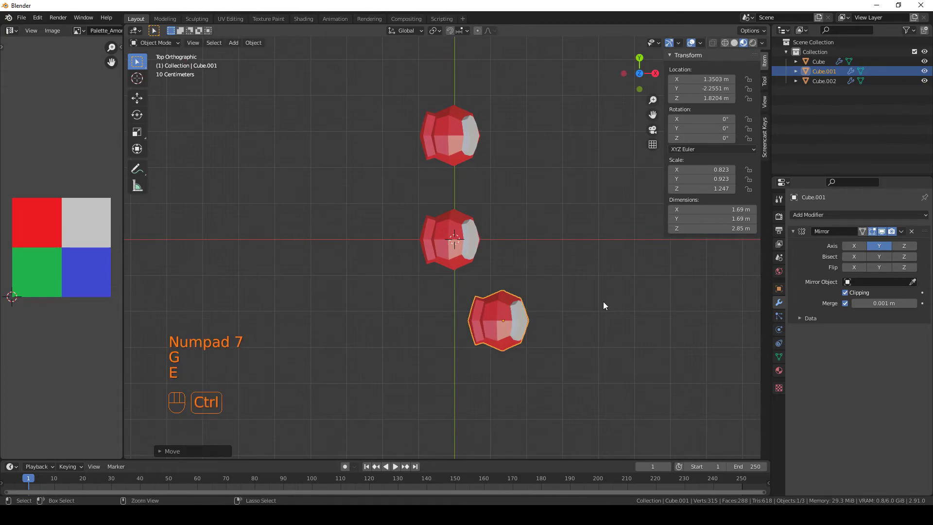
pyautogui.hotkey('ctrl', 'z')
pyautogui.press('g')
pyautogui.click(586, 365)
pyautogui.press('r')
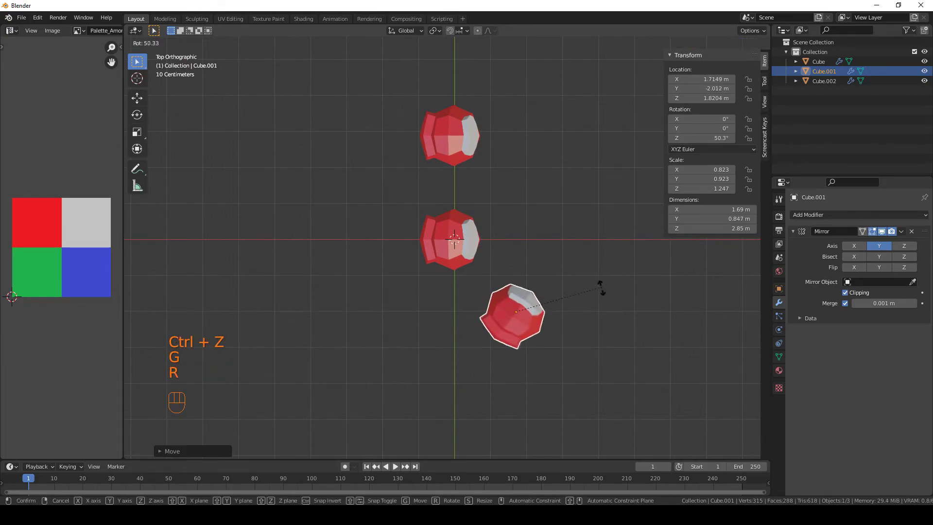
pyautogui.click(590, 200)
pyautogui.press('g')
pyautogui.rightClick(582, 198)
# Move the positive-Y copy forward of the original in the top view and rotate it to face inward
pyautogui.click(439, 129)
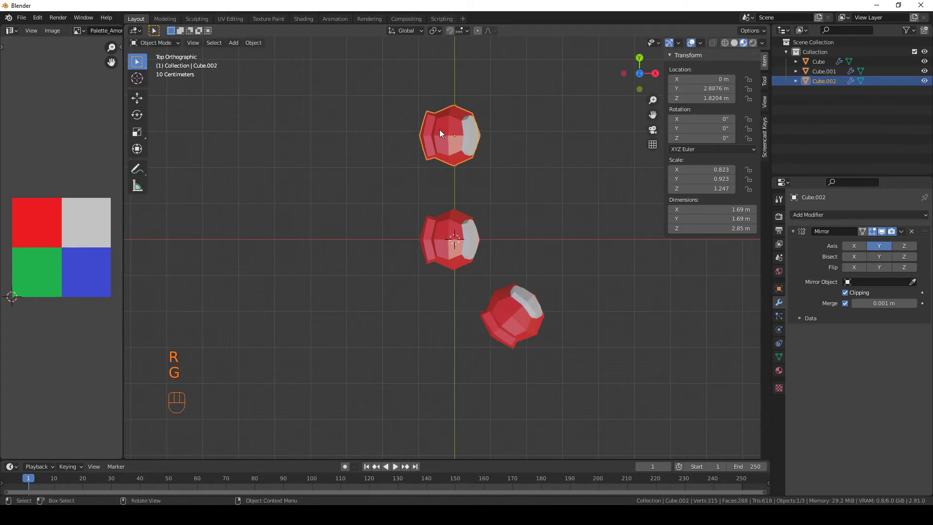
pyautogui.press('g')
pyautogui.click(623, 221)
pyautogui.press('r')
pyautogui.click(584, 284)
# Recolour the positive-Y copy's body by inverting the visor face selection and moving those UVs onto the green palette square
pyautogui.moveTo(585, 285); pyautogui.dragTo(601, 281, button='middle')
pyautogui.press('Tab')
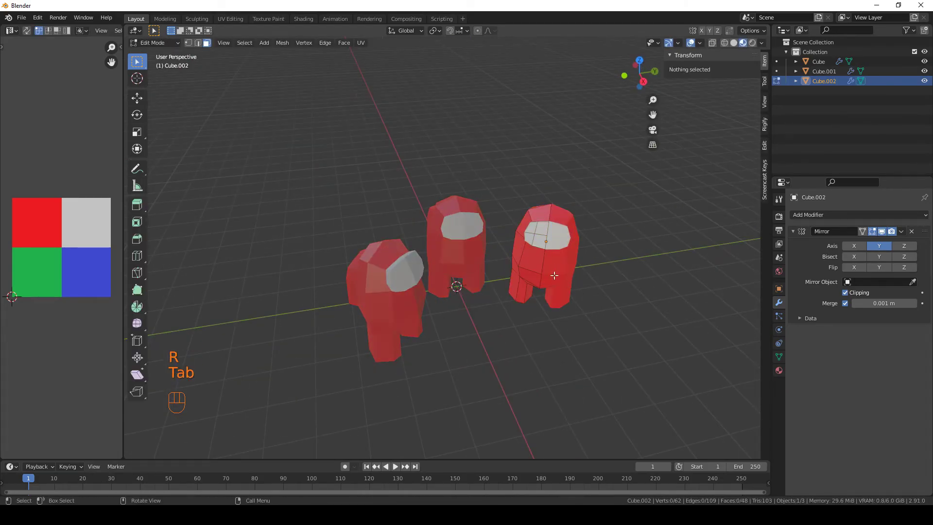
pyautogui.hotkey('ctrl', 'z')
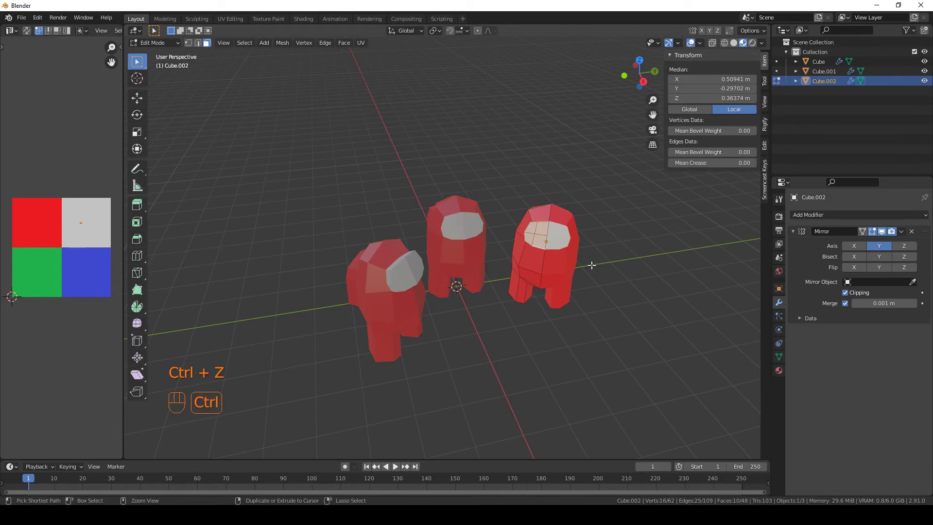
pyautogui.hotkey('ctrl', 'i')
pyautogui.press('g')
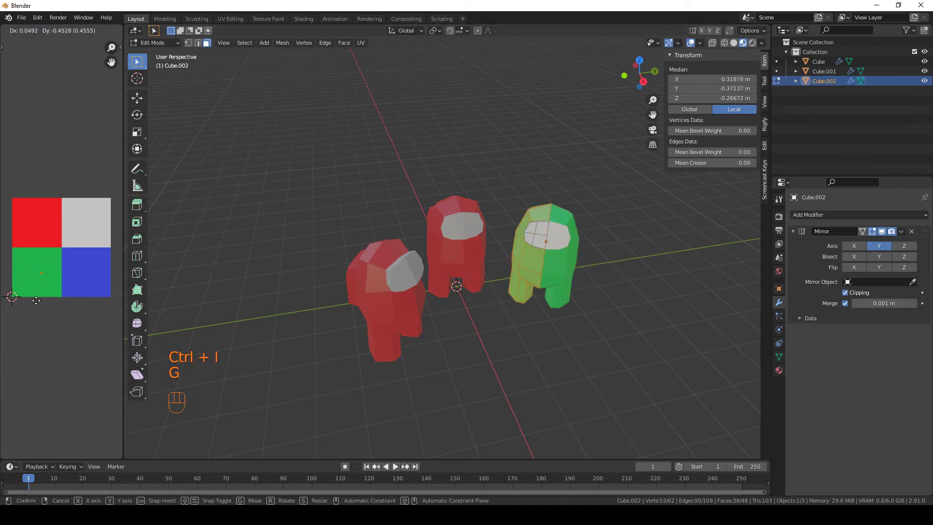
pyautogui.click(34, 304)
pyautogui.click(523, 366)
pyautogui.press('Tab')
# Recolour the negative-Y copy's body by inverting its visor face selection and moving those UVs onto the blue palette square
pyautogui.click(411, 325)
pyautogui.press('Tab')
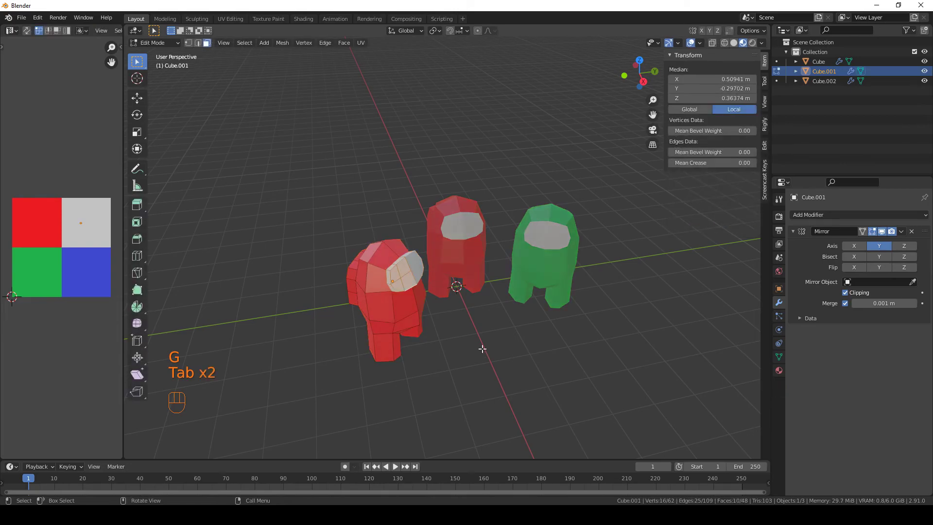
pyautogui.hotkey('ctrl', 'i')
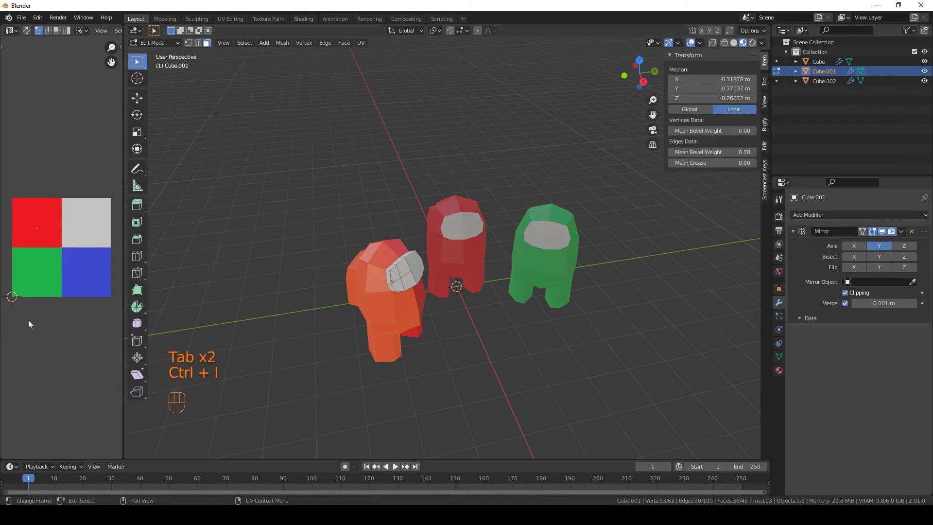
pyautogui.press('g')
pyautogui.click(98, 351)
pyautogui.press('Tab')
pyautogui.click(560, 357)
pyautogui.moveTo(561, 358); pyautogui.dragTo(582, 342, button='middle')
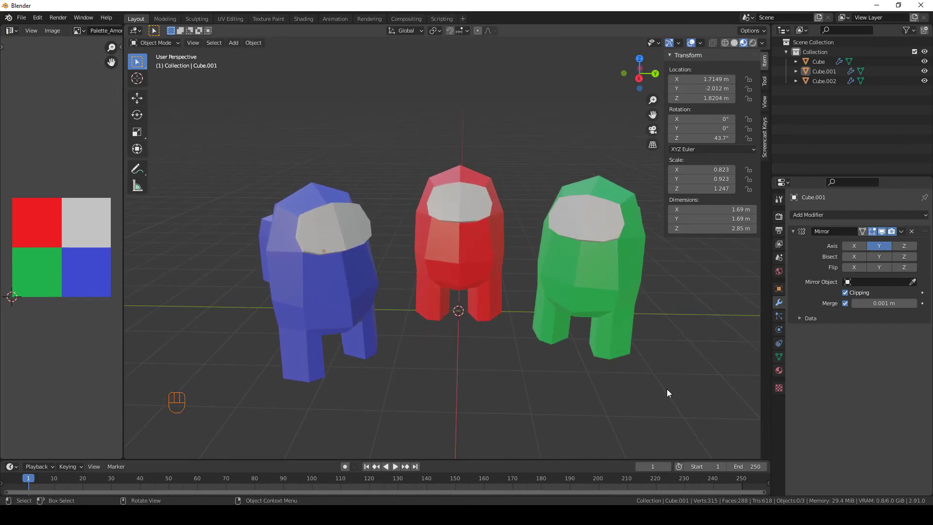
pyautogui.moveTo(354, 281); pyautogui.dragTo(548, 263, button='middle')
pyautogui.moveTo(404, 284); pyautogui.dragTo(470, 333, button='middle')
pyautogui.press('shift')
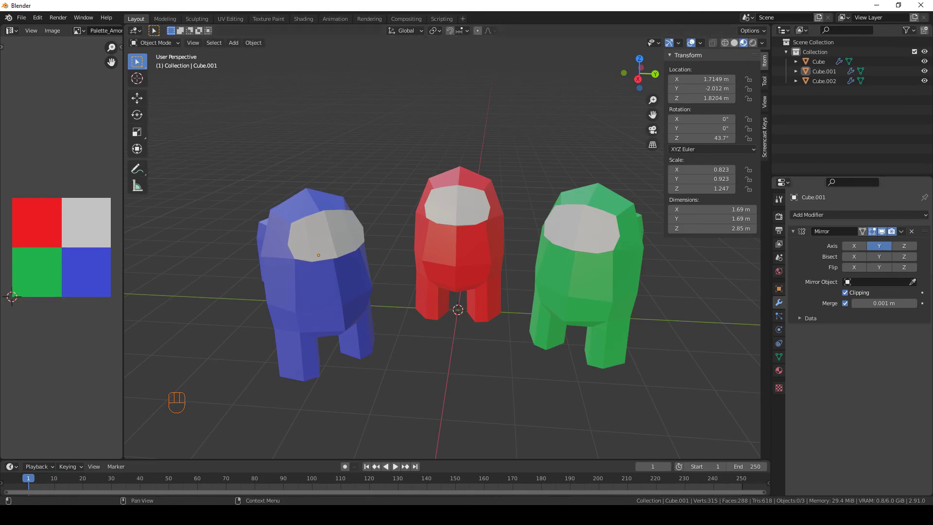